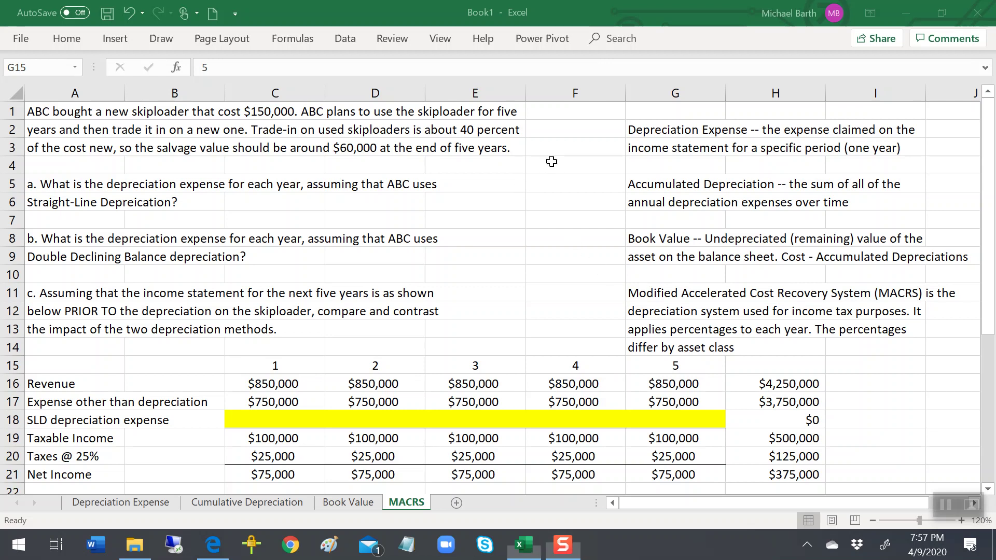
Enter the years 1 through 8 in cells K3:K10
key(Right)
key(Right)
key(Right)
key(Right)
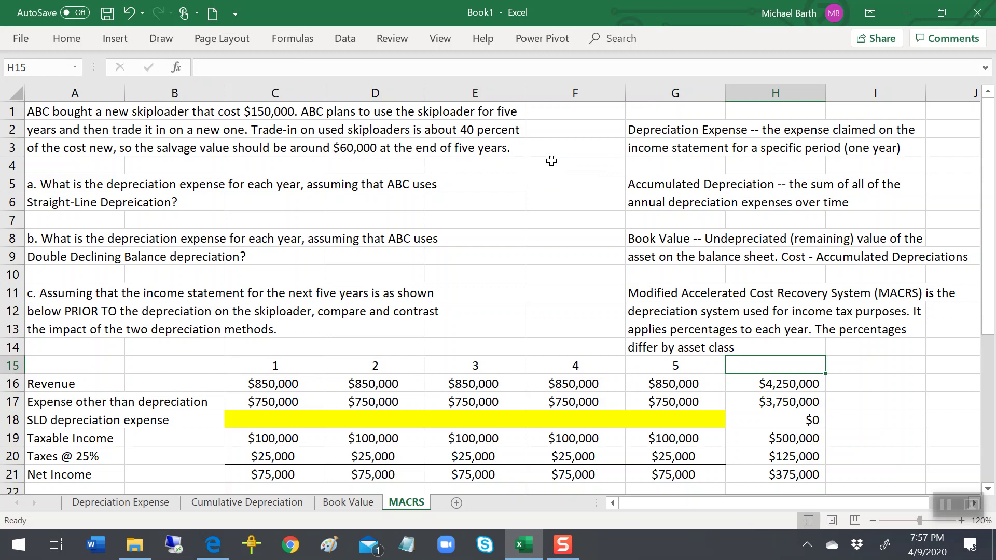
key(Up)
key(Up)
key(Up)
key(Up)
key(Up)
key(Up)
key(Up)
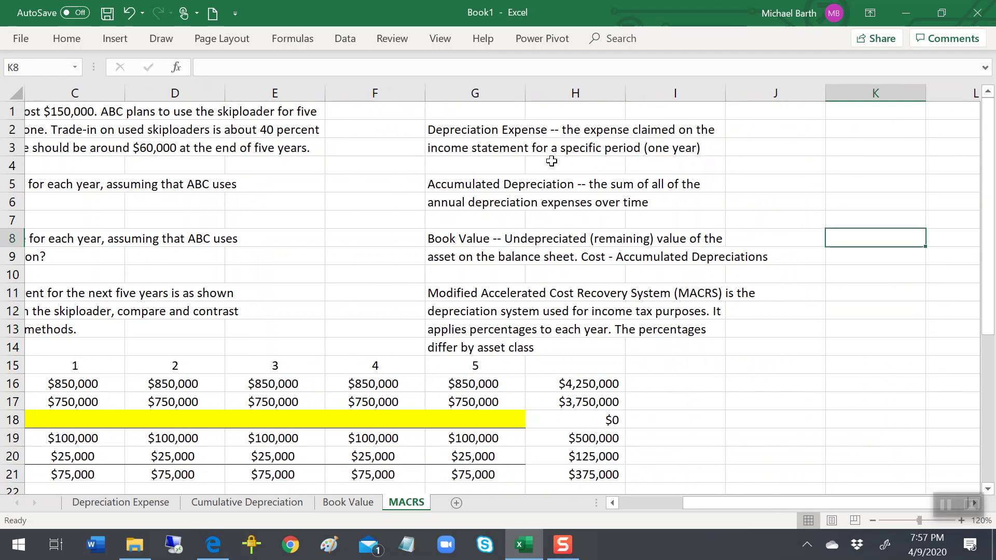
key(Up)
key(Up)
key(Up)
key(Up)
key(Up)
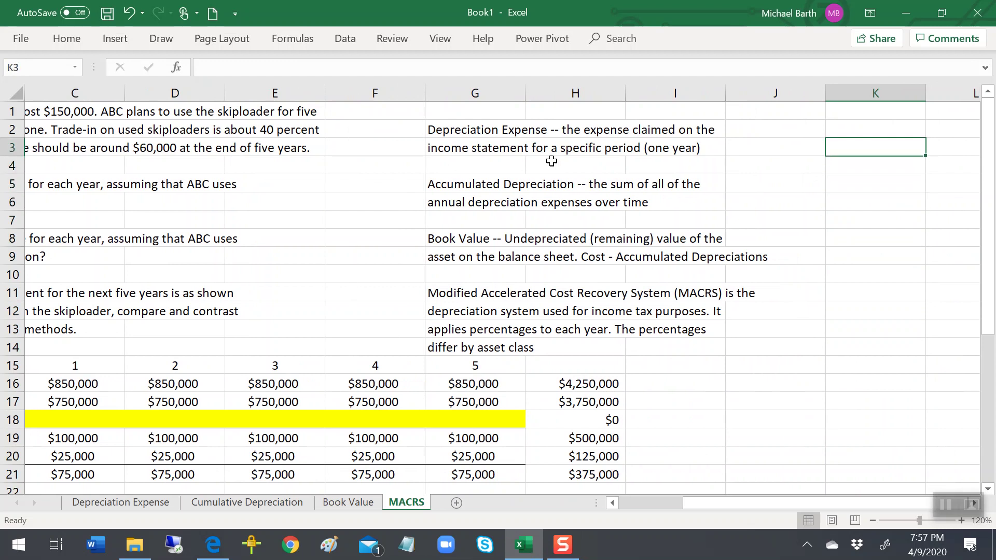
text(1)
key(Return)
text(2)
key(Return)
text(3 )
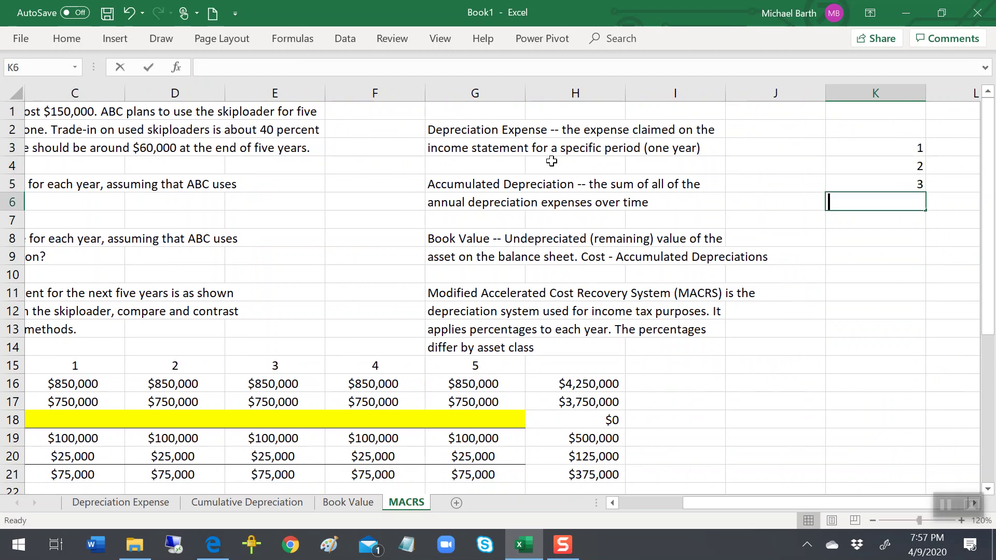
text(4)
key(Return)
text(5)
key(Return)
text(6)
key(Return)
text(7)
key(Return)
text(8)
key(Return)
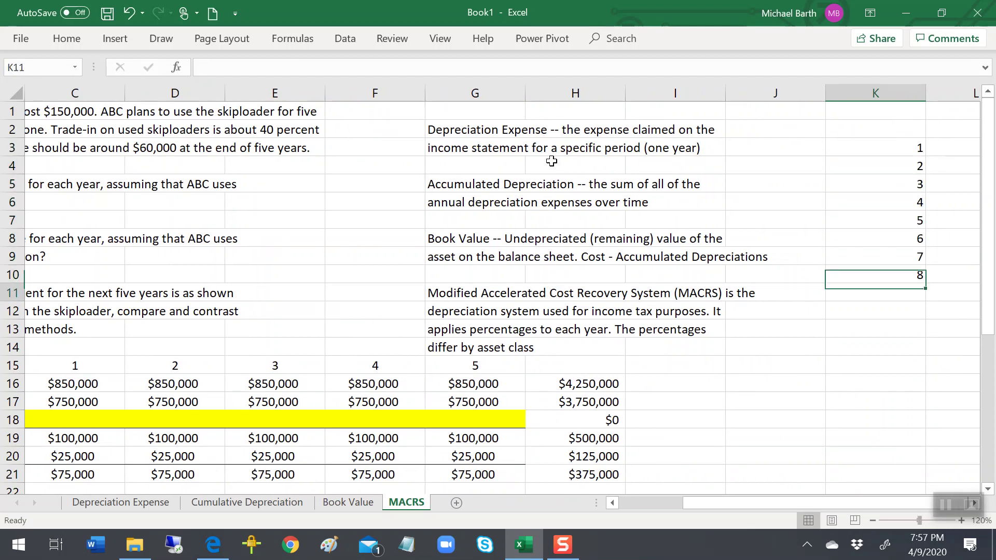
key(Up)
Center-align the year list across K1:L10
key(Right)
key(Right)
key(Up)
key(Up)
key(Up)
key(Up)
key(Up)
key(Up)
key(Up)
key(Up)
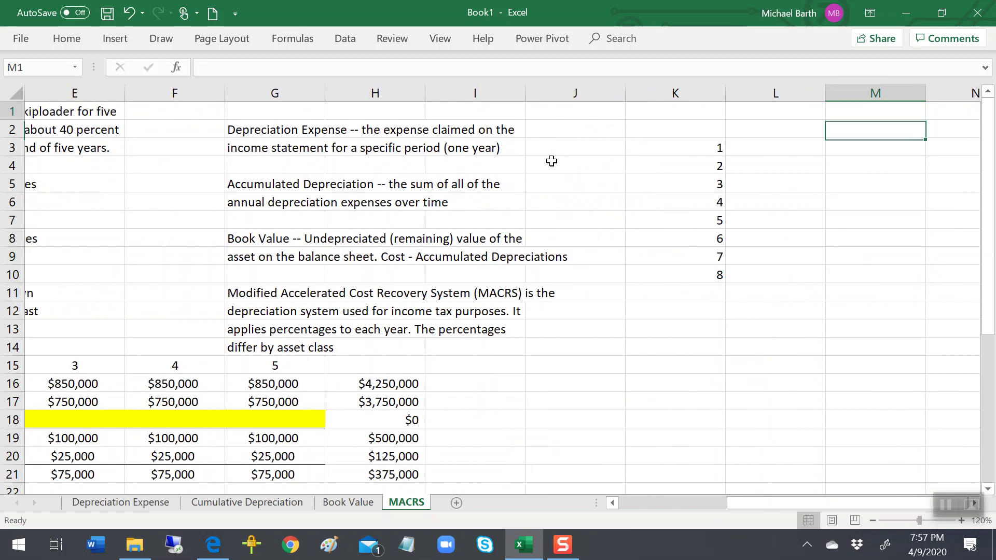
key(Up)
key(Left)
key(Left)
key(shift+Down)
key(shift+Down)
key(shift+Down)
key(shift+Down)
key(shift+Down)
key(shift+Down)
key(shift+Down)
key(shift+Down)
key(shift+Down)
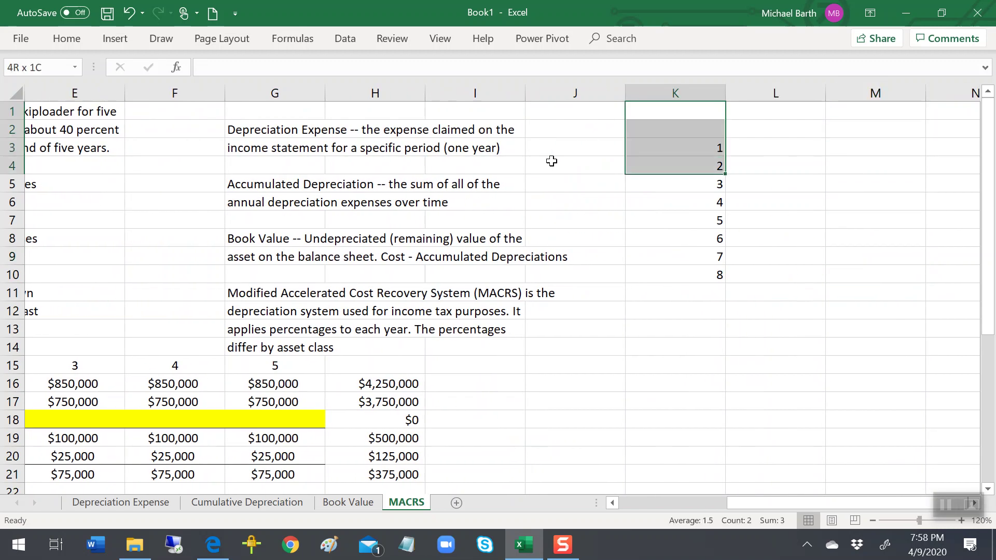
key(shift+Right)
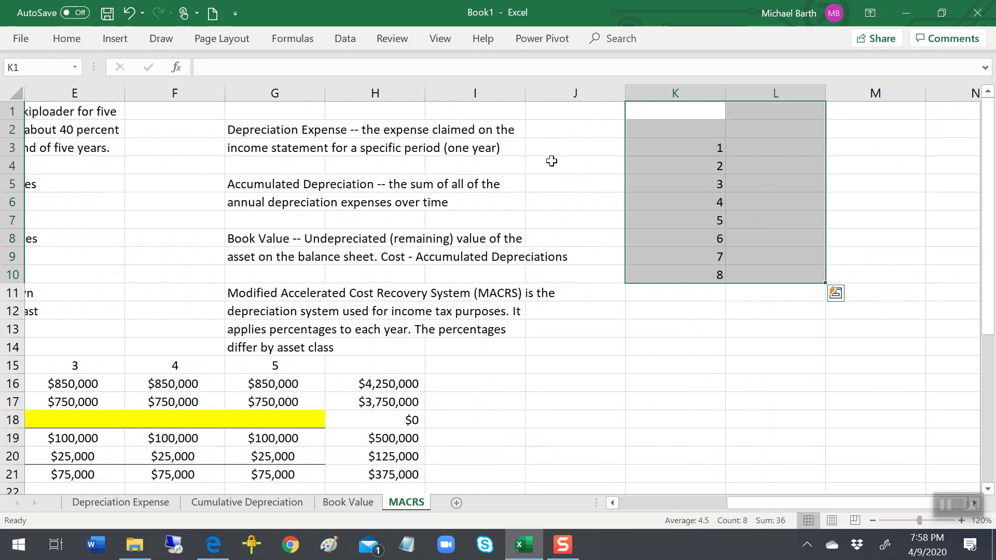
click(76, 45)
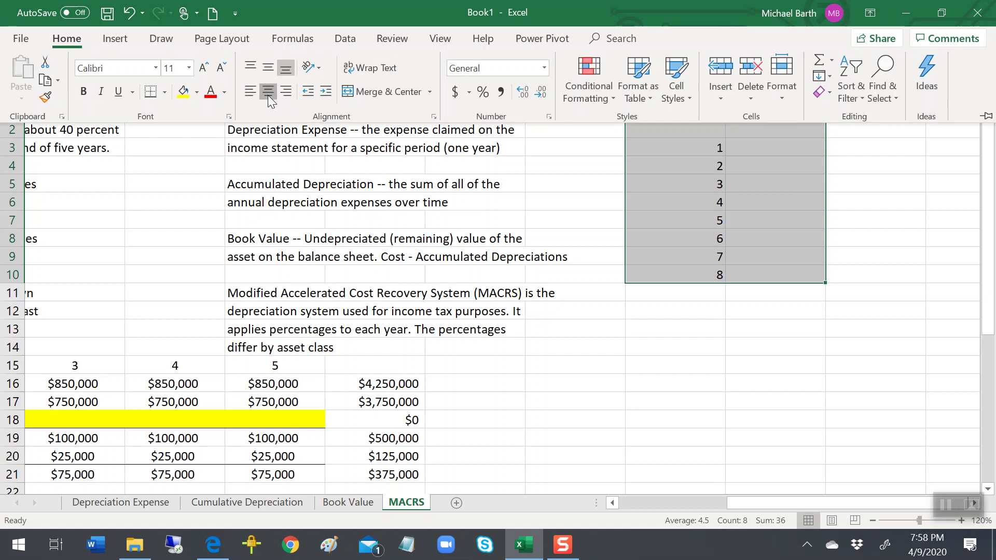
click(268, 95)
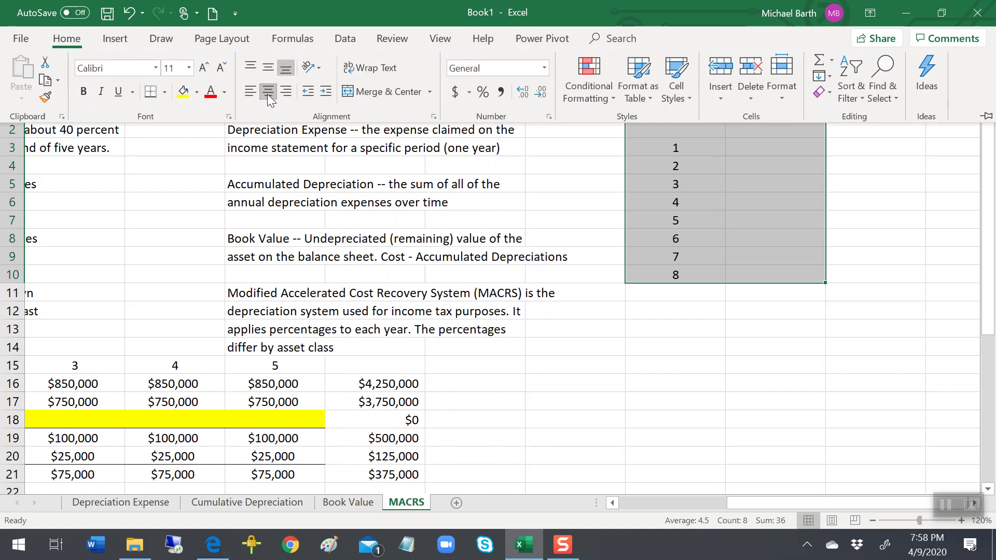
click(705, 142)
click(743, 146)
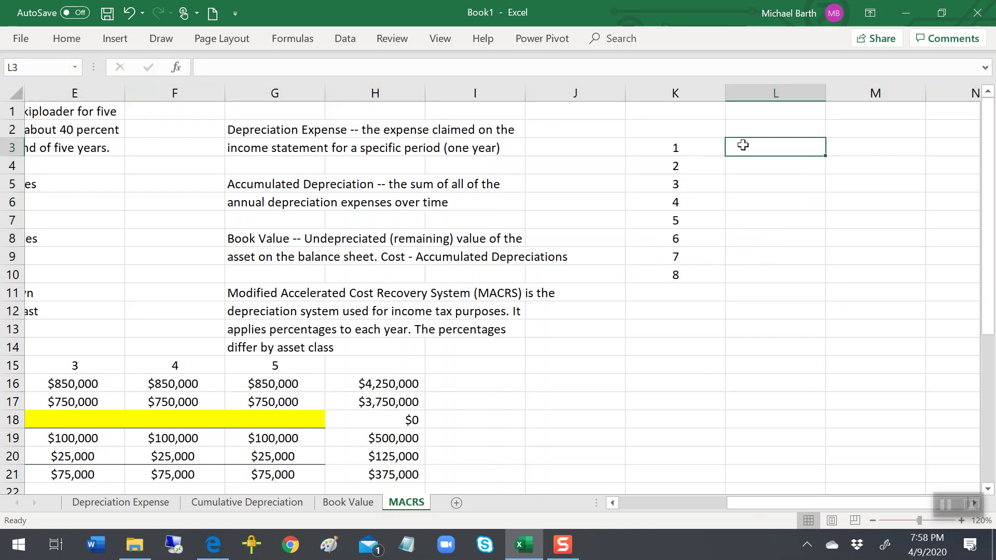
key(Down)
key(Down)
key(Down)
key(Down)
key(Down)
key(Down)
key(Down)
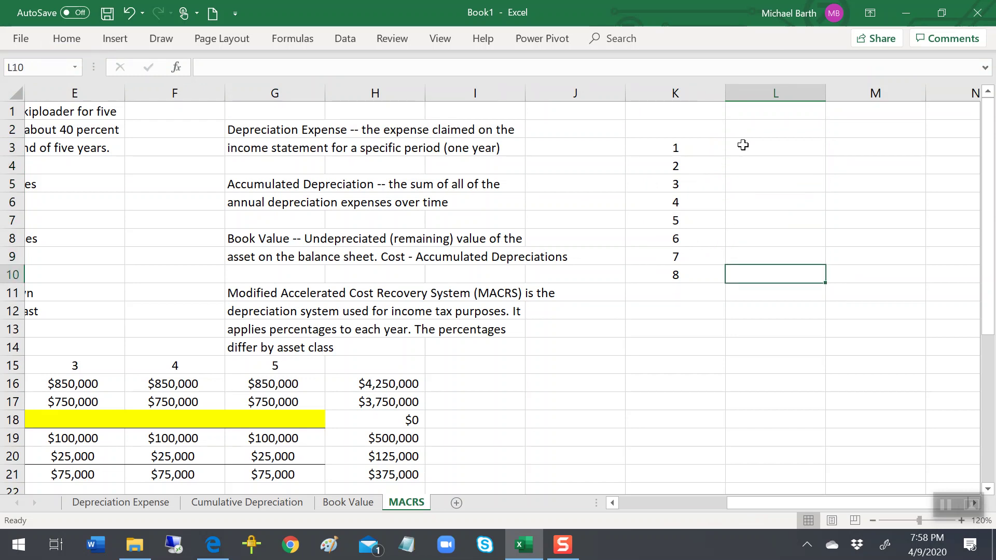
Enter MACRS rates 14.29%, 24.49%, 17.49%, 12.49% and 8.93% in L3:L7
key(Up)
key(Up)
key(Up)
key(Up)
key(Up)
key(Up)
key(Up)
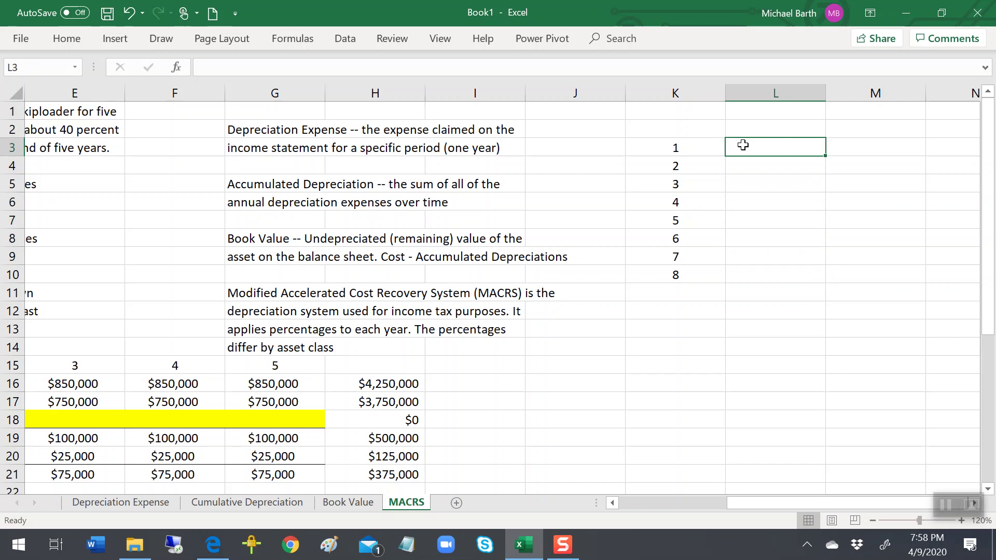
text(14.29%)
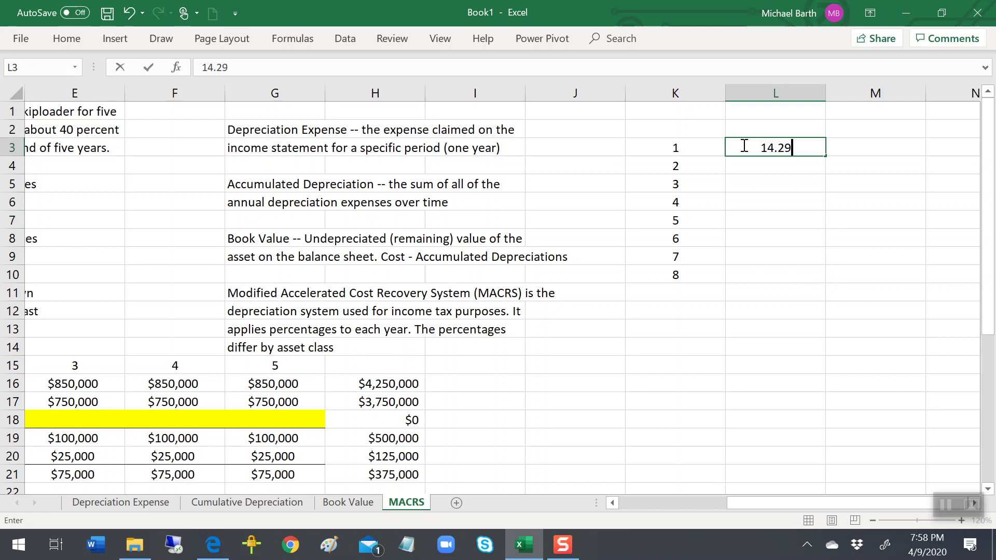
key(Return)
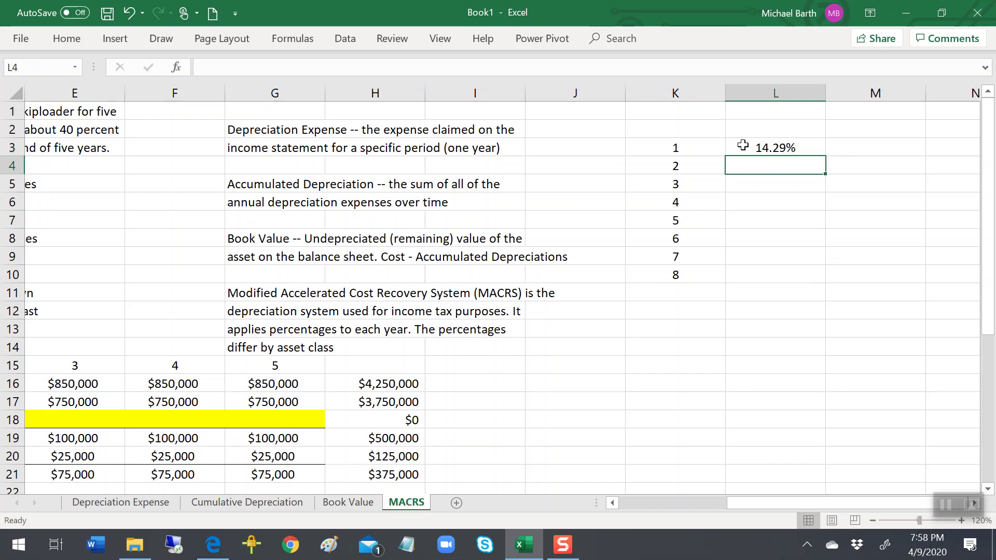
text(24.49%)
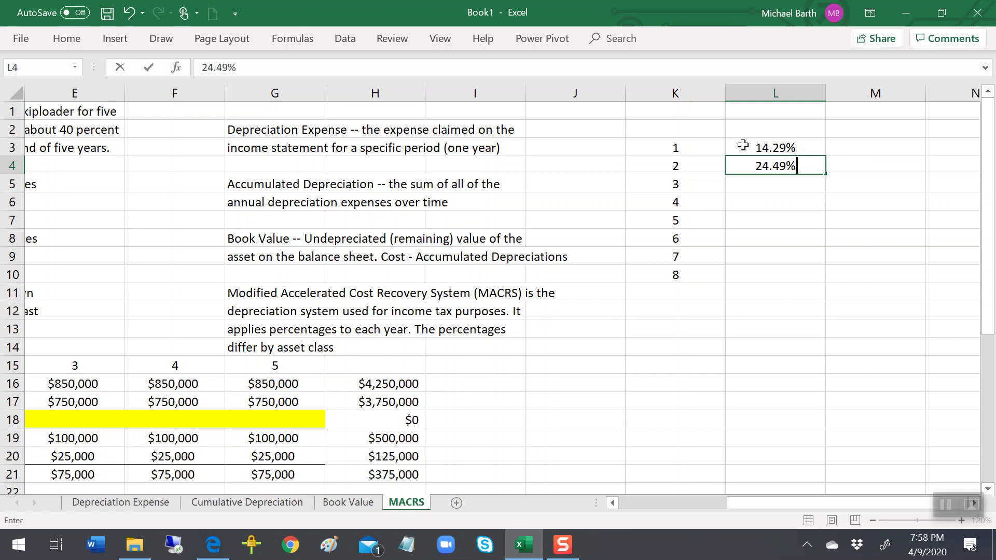
key(Return)
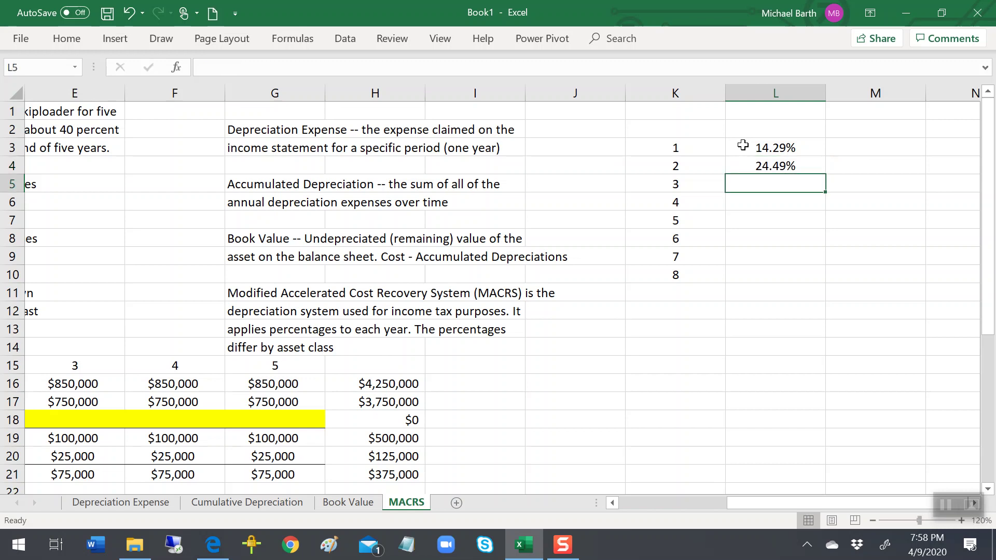
text(17.49%)
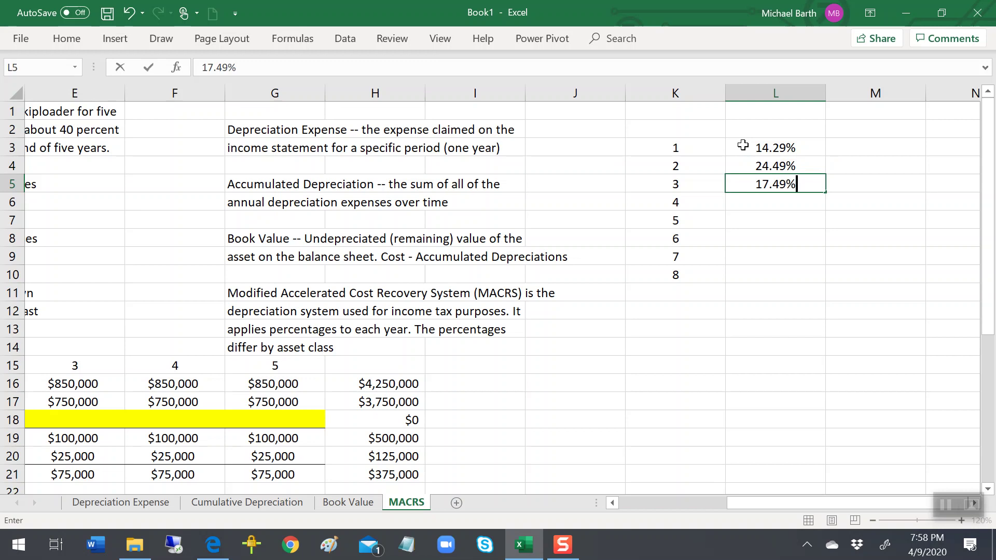
key(Return)
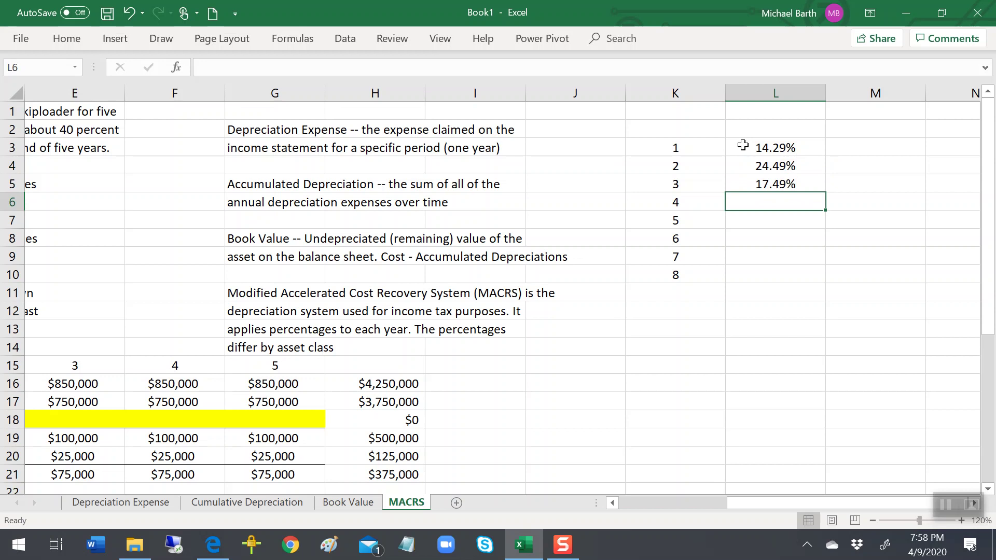
text(12.49%)
key(Return)
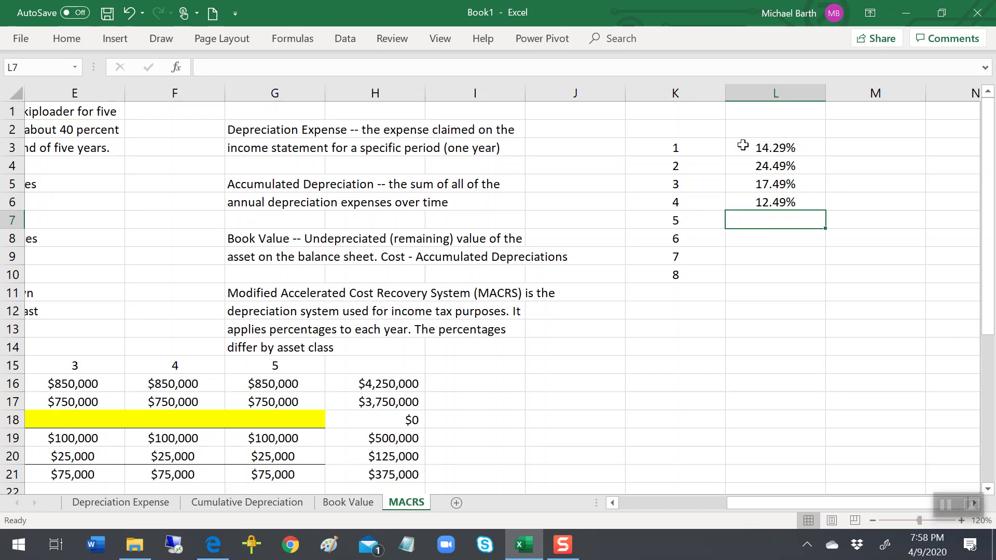
text(8.)
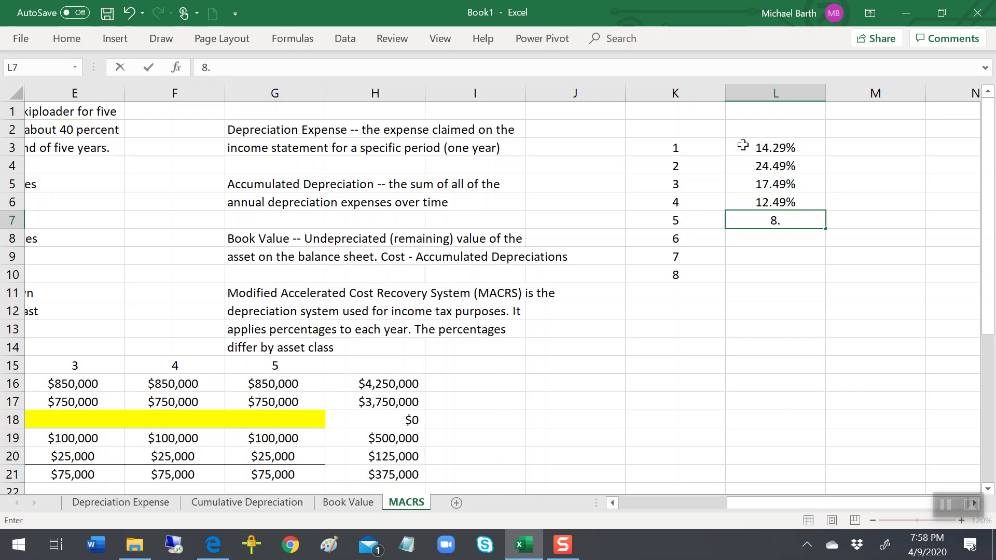
text(93%)
key(Return)
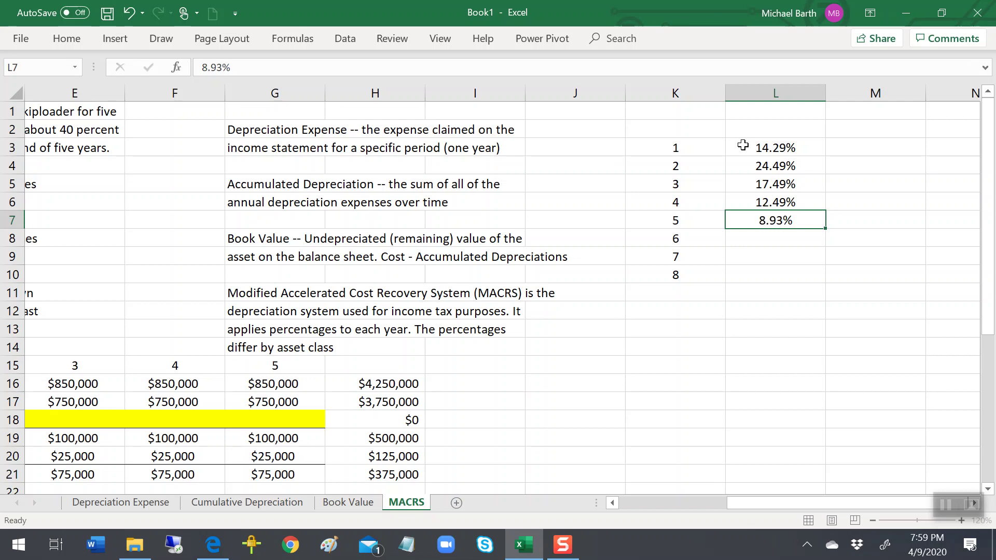
Fill years 6–8 with 8.92%, 8.93% and 4.46%
key(Up)
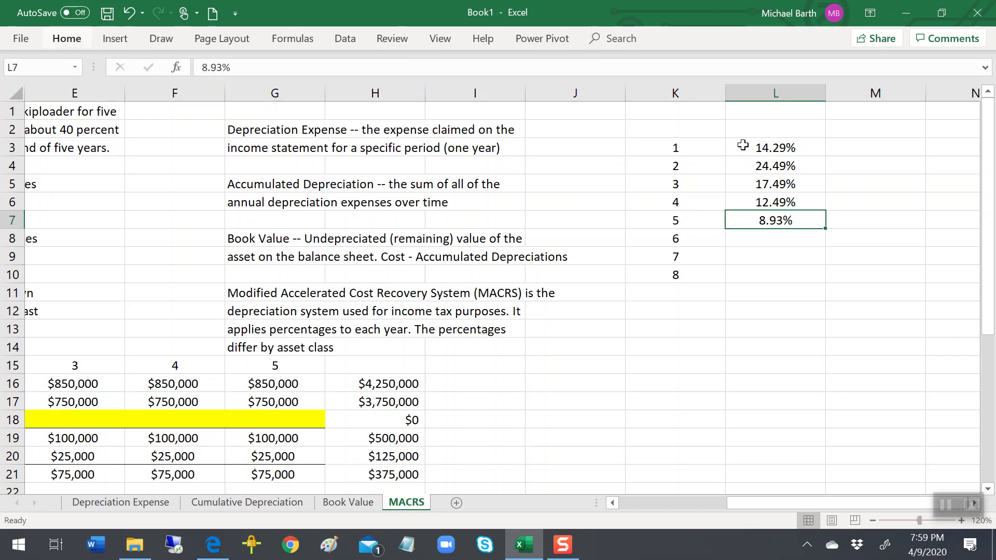
key(ctrl+c)
key(shift+Down)
key(shift+Down)
key(Return)
key(Down)
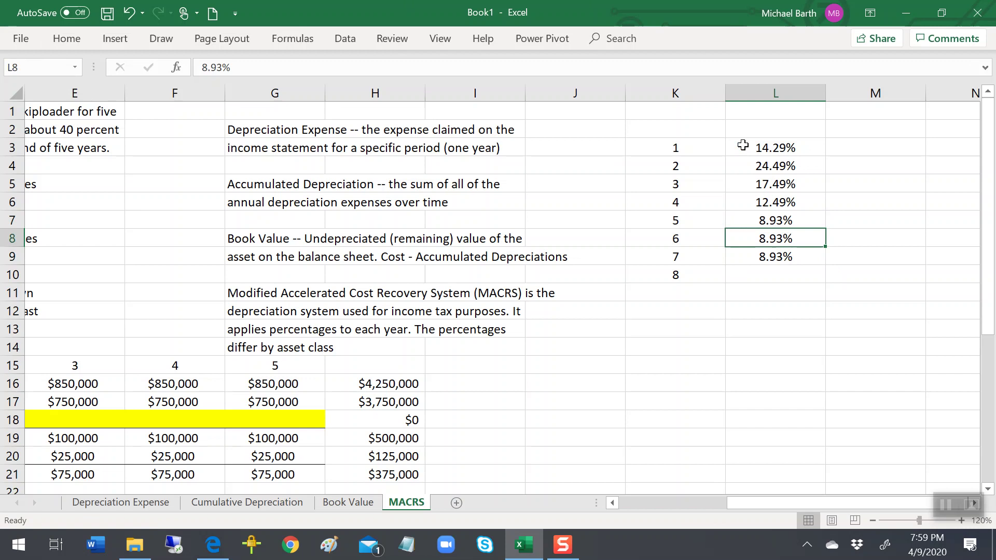
key(F2)
key(Left)
key(BackSpace)
key(BackSpace)
text(92)
key(Return)
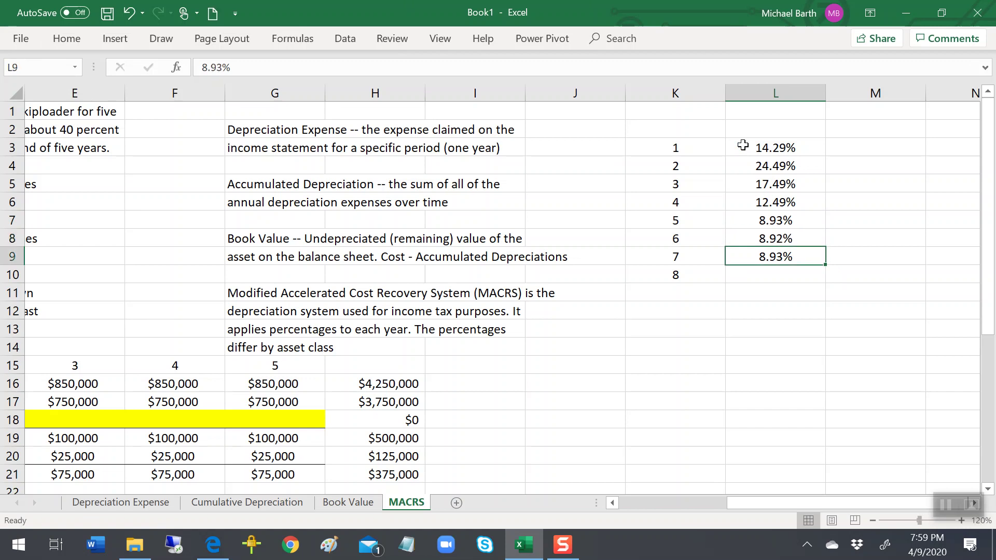
key(Down)
text(4.)
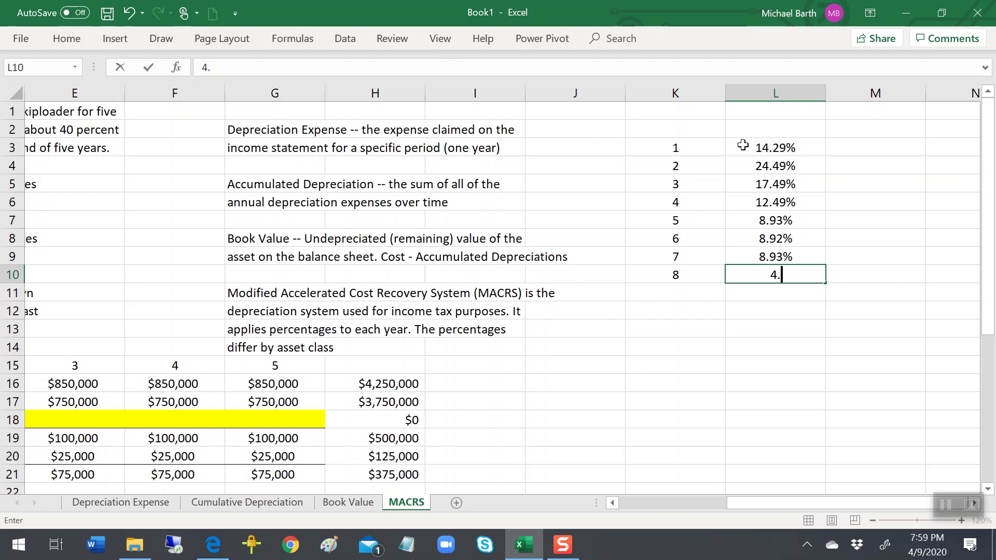
text(46%)
key(Return)
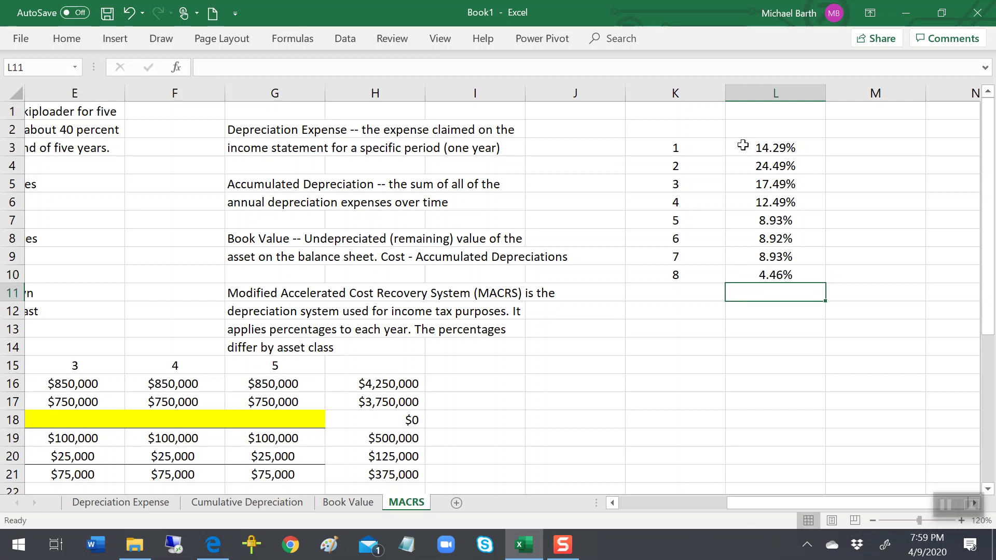
Check with =SUM(L3:L10) in L11 that the rates total 100.00%, then delete it
text(=sum()
key(Up)
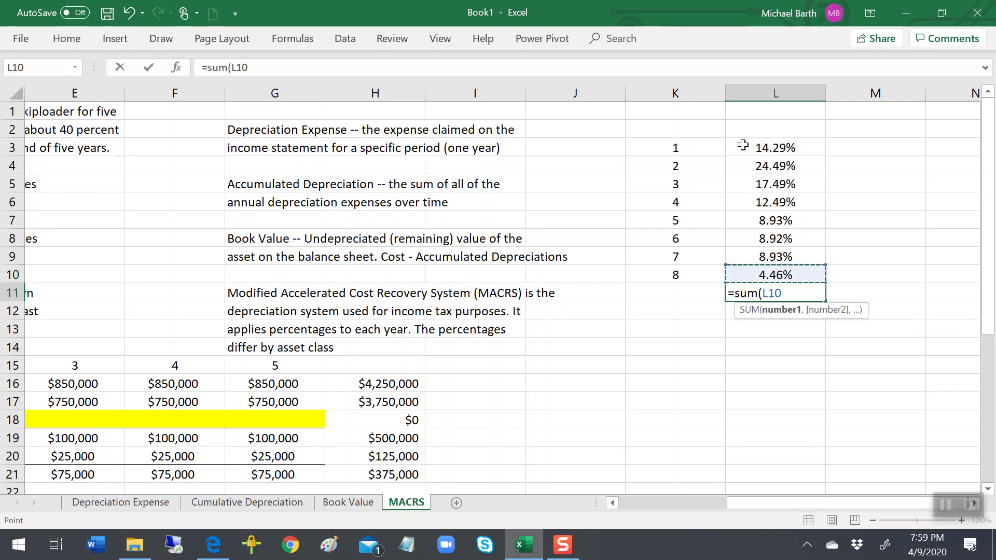
key(shift+Up)
key(shift+Up)
key(shift+Up)
key(shift+Up)
key(shift+Up)
key(shift+Up)
key(shift+Up)
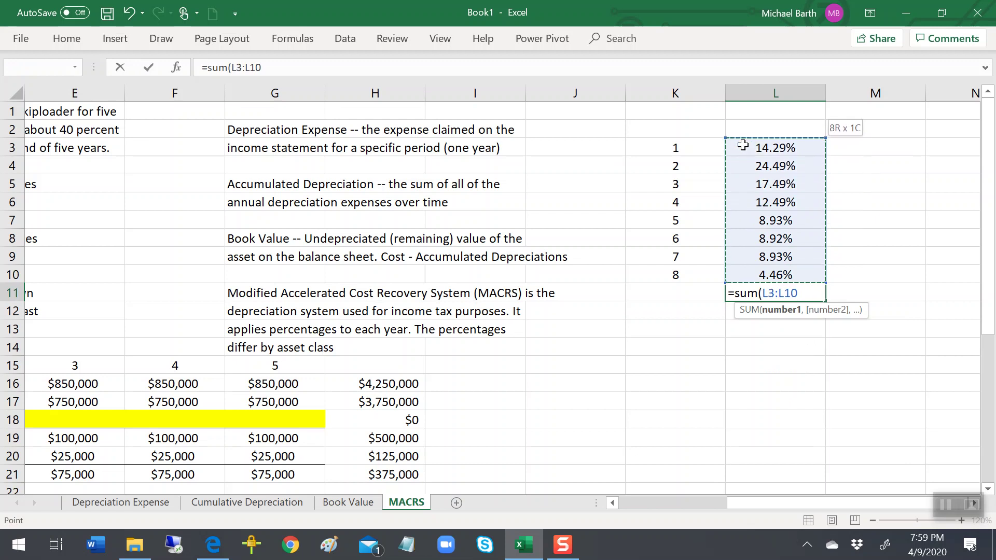
text())
key(Return)
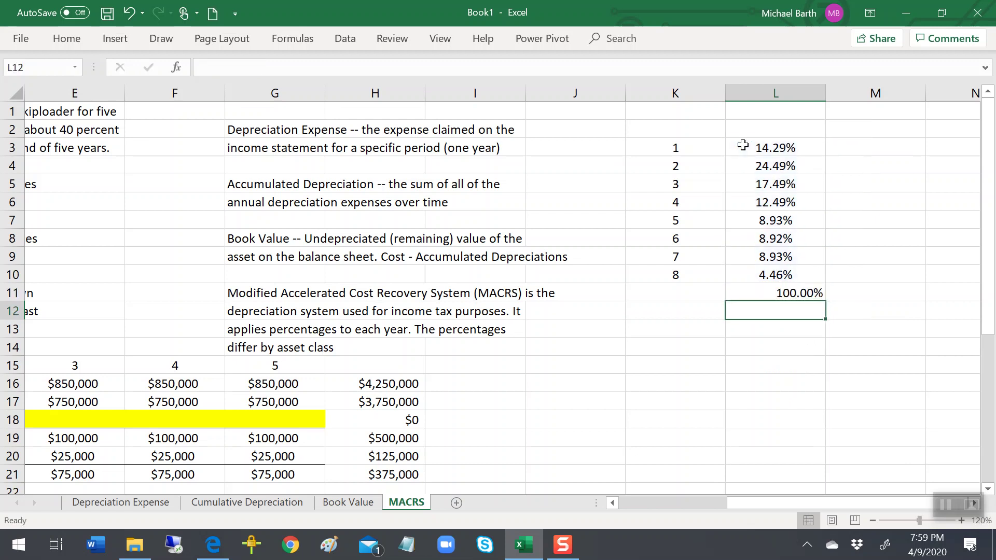
key(Up)
key(Delete)
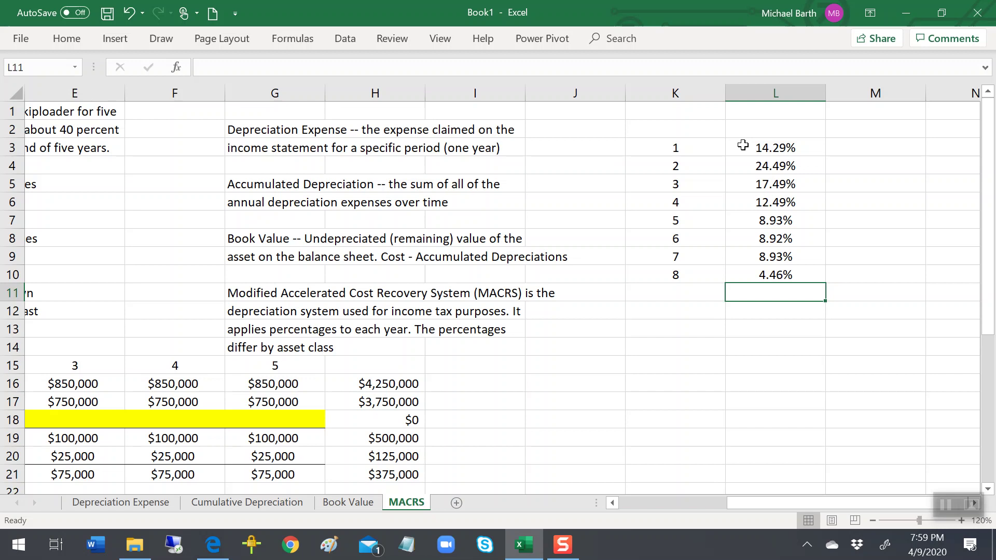
Give cells L3:L7 (14.29% to 8.93%) a yellow fill
key(Up)
key(Up)
key(Up)
key(Up)
key(Up)
key(Up)
key(Up)
key(Up)
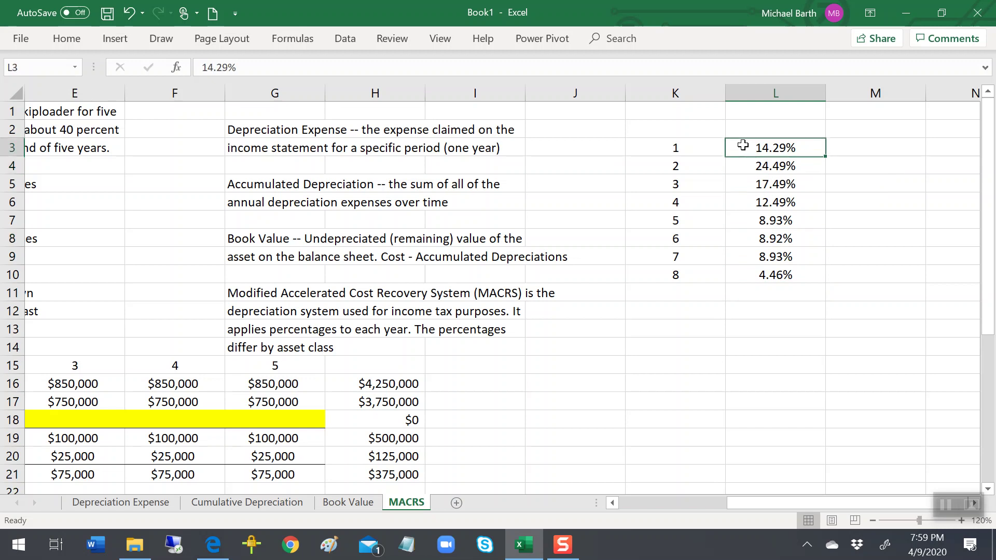
key(shift+Down)
key(shift+Down)
key(shift+Down)
key(shift+Down)
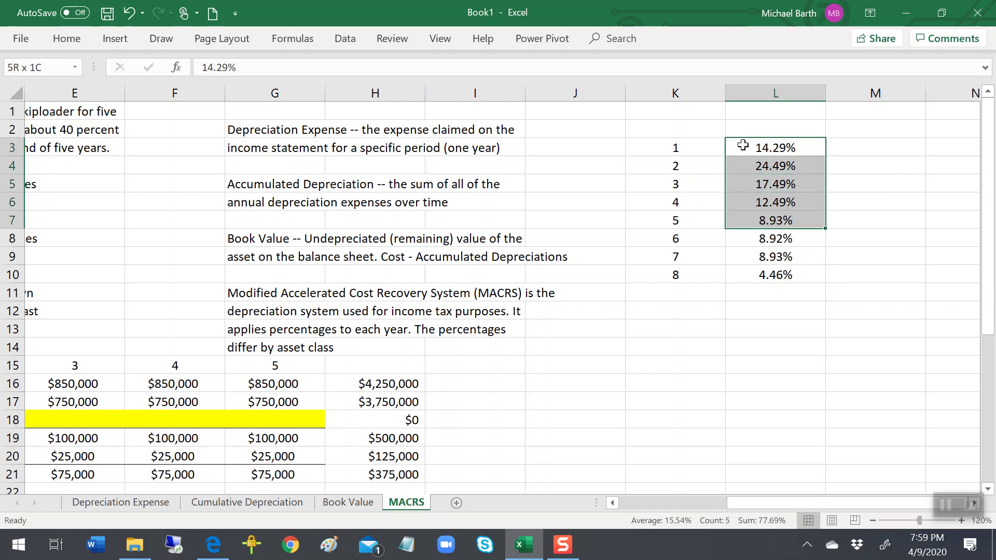
scroll(498, 291, right, 2)
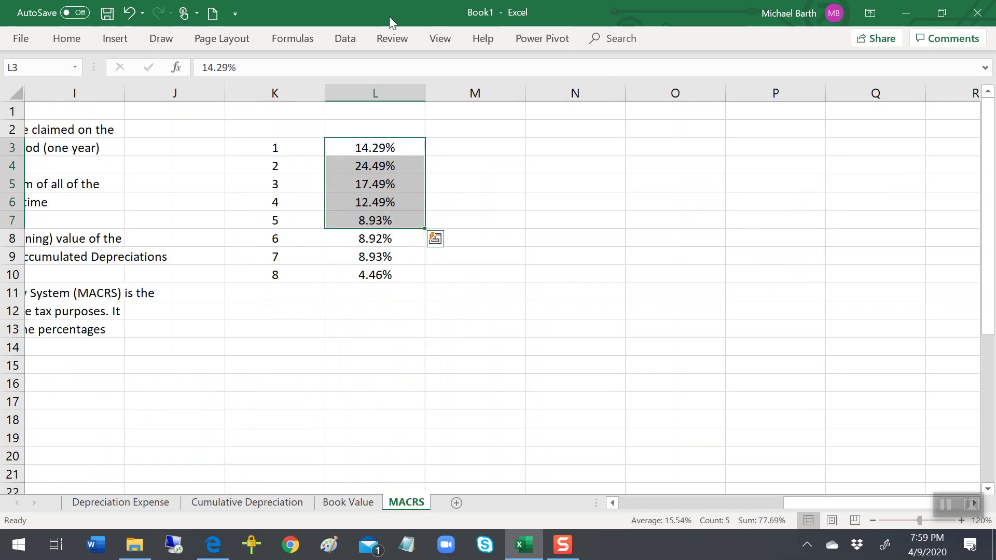
click(76, 34)
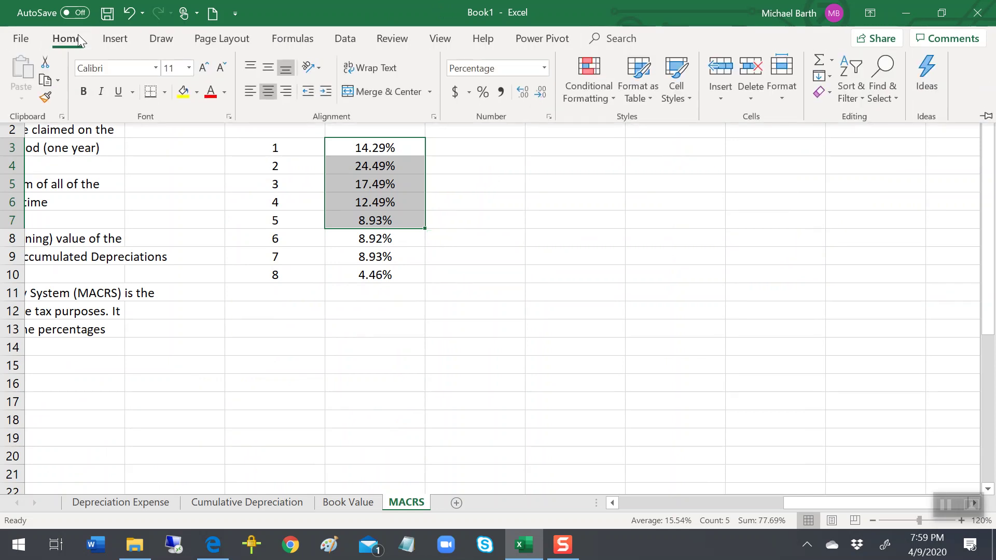
click(182, 92)
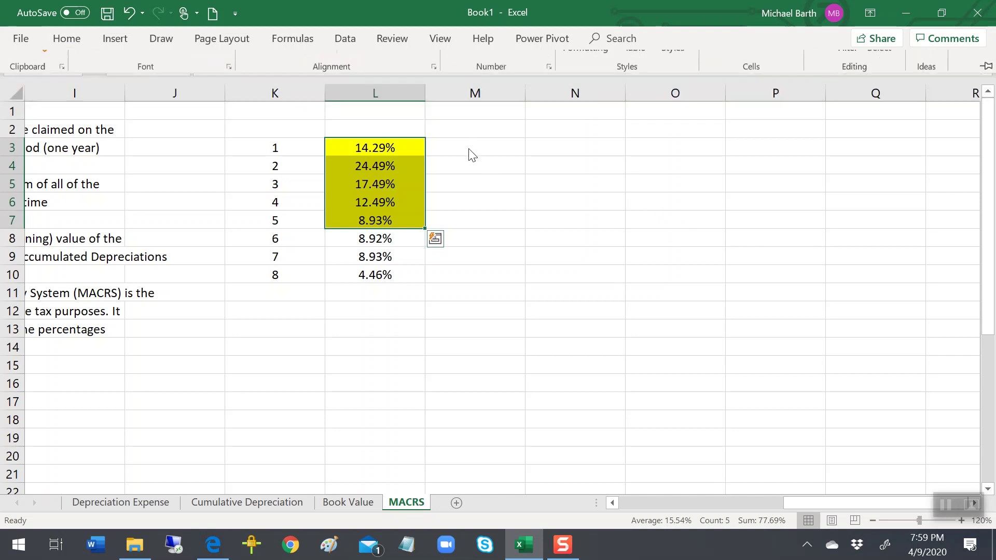
click(468, 149)
click(468, 148)
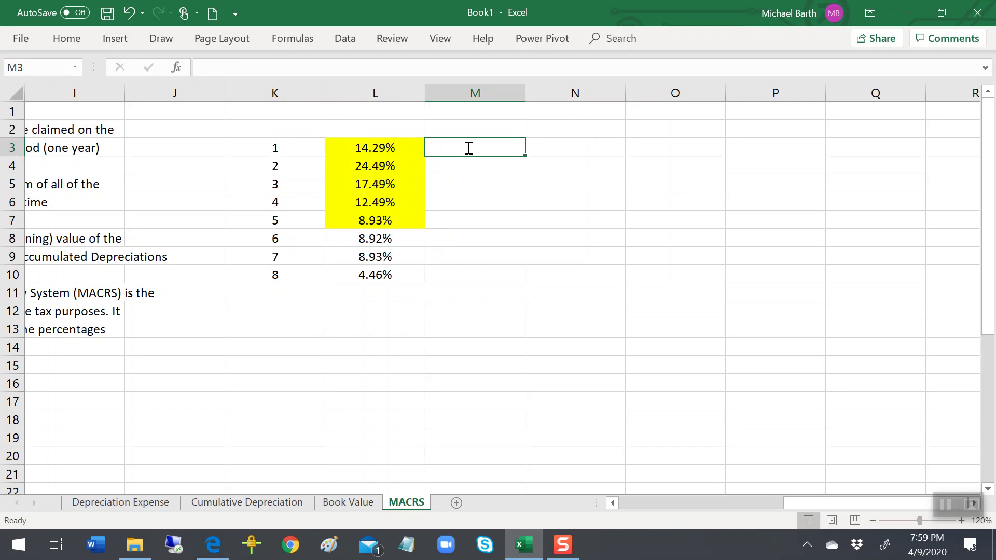
Enter the 150,000 cost in M3 and copy it down to M7
text(150,000)
key(Return)
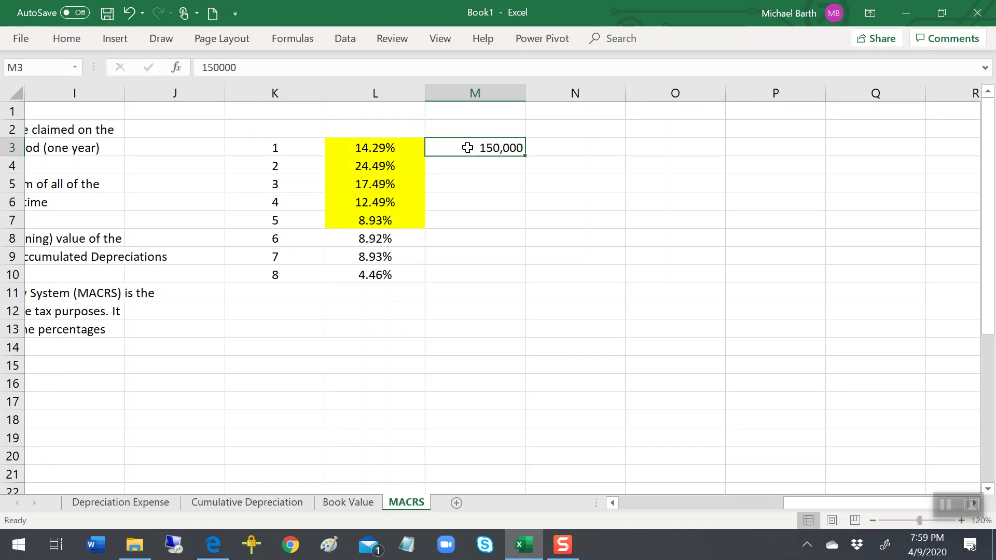
key(ctrl+c)
key(shift+Down)
key(shift+Down)
key(shift+Down)
key(shift+Down)
key(Return)
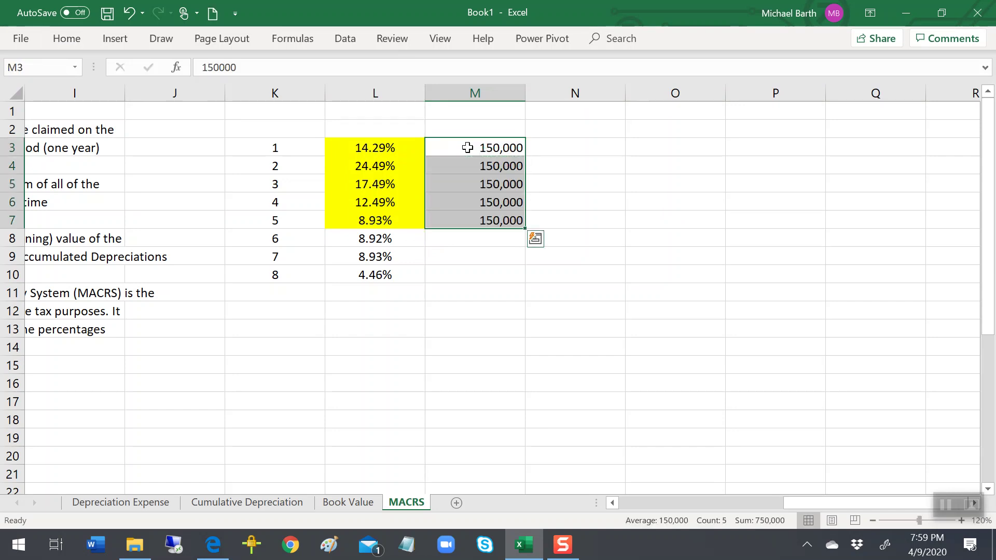
Enter the year 1 depreciation formula =M3*L3 in N3
key(Right)
text(=)
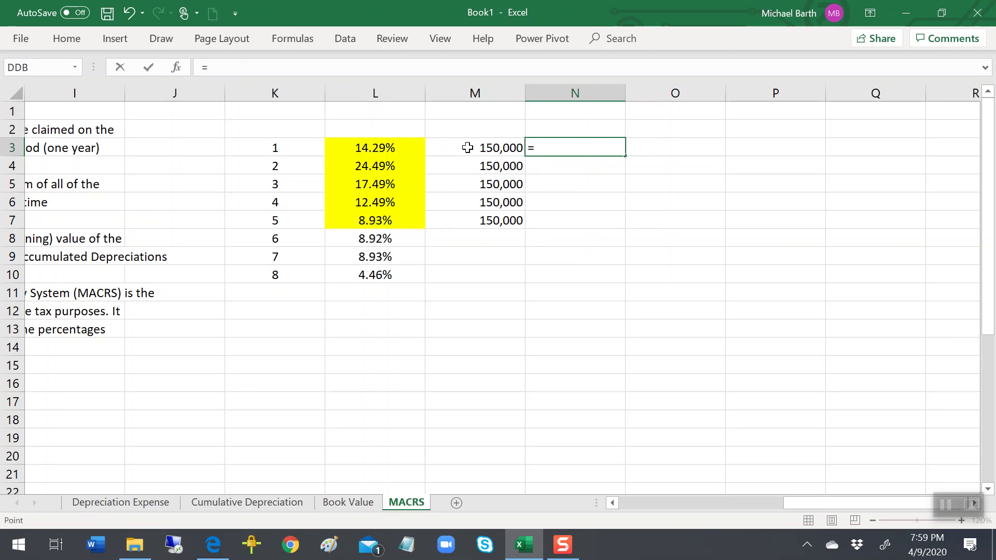
key(Left)
text(*)
key(Left)
key(Left)
key(Return)
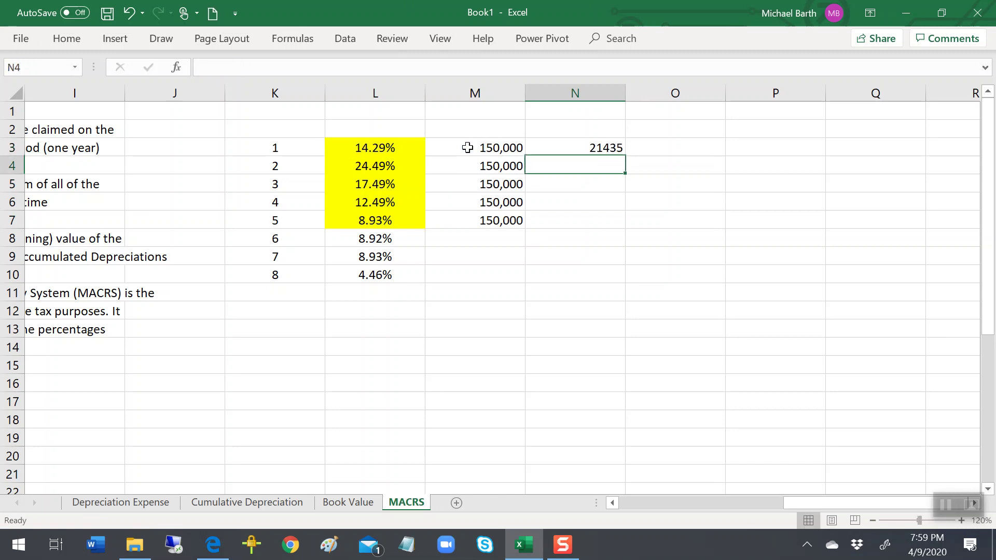
Paste M3's thousands-separator number format onto N3 with Paste Special Formats
key(Up)
key(Left)
key(ctrl+c)
key(Right)
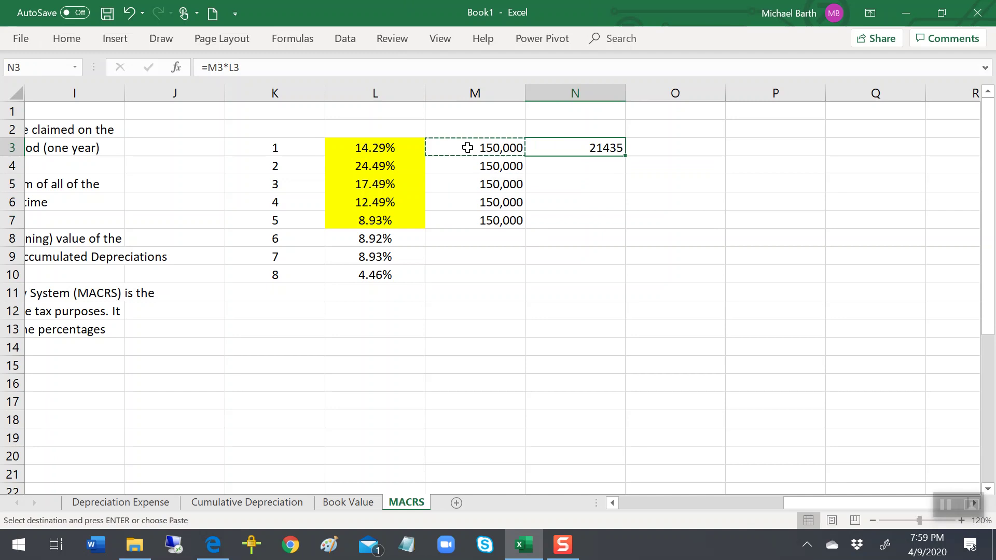
key(ctrl+alt+v)
key(t)
key(Return)
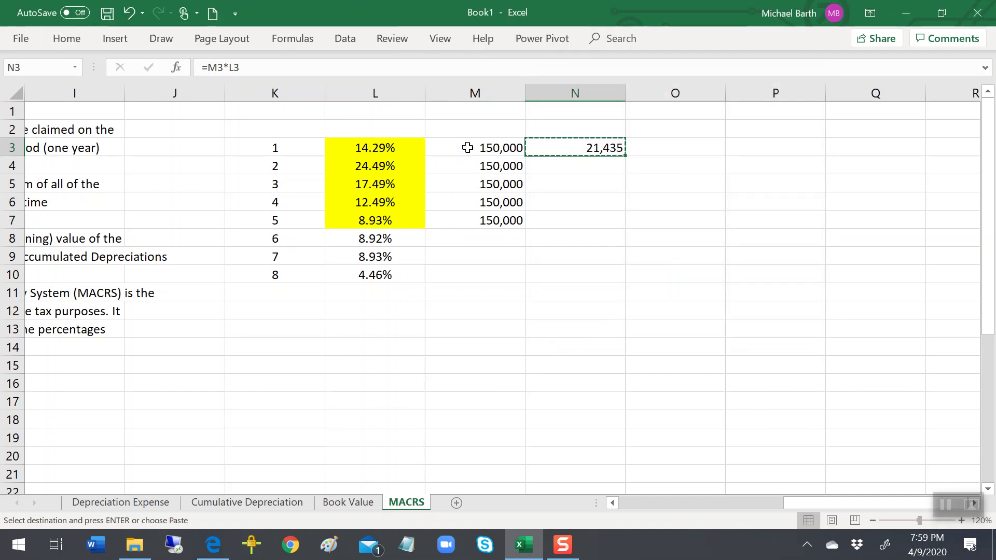
key(shift+Down)
key(shift+Down)
key(shift+Down)
key(shift+Down)
Fill the depreciation formula down to N7 and center the amounts 21,435 to 13,395
key(Return)
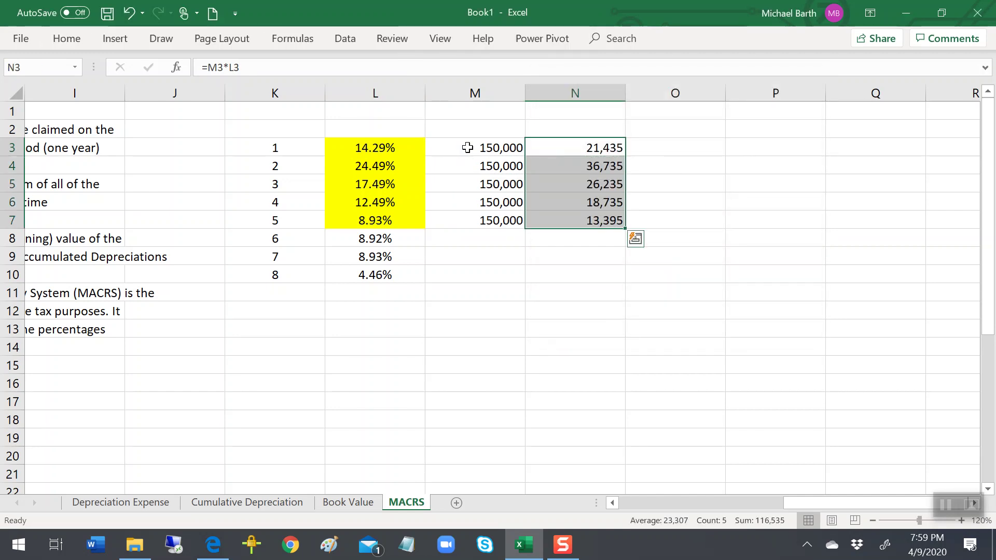
click(66, 38)
click(268, 92)
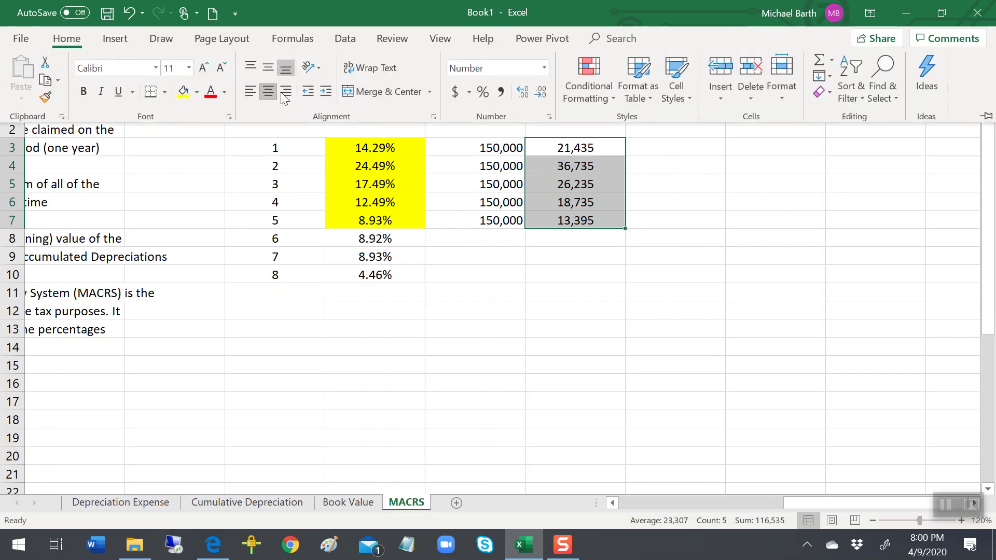
click(488, 132)
Center the cost and depreciation columns across M1:N10
click(485, 106)
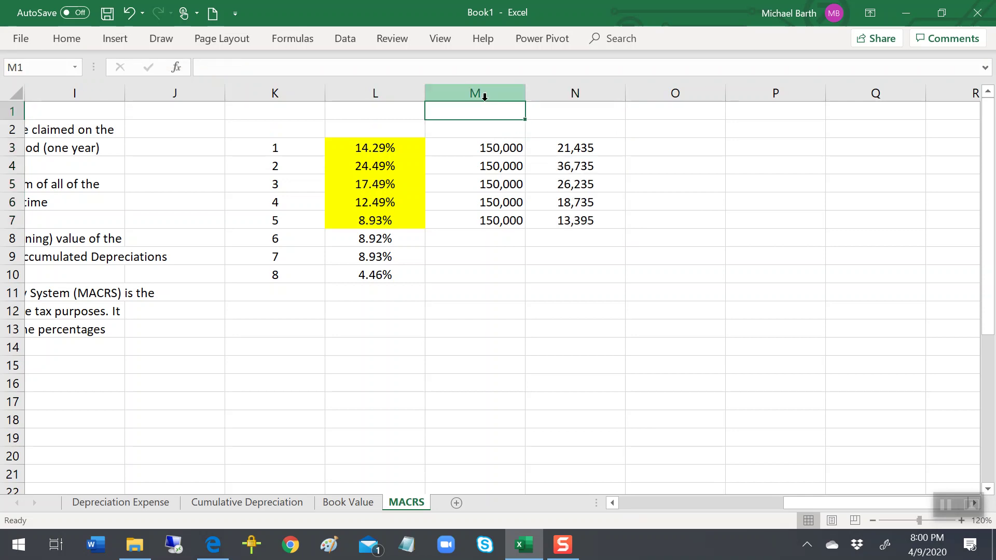
key(shift+Down)
key(shift+Down)
key(shift+Down)
key(shift+Down)
key(shift+Down)
key(shift+Down)
key(shift+Down)
key(shift+Down)
key(shift+Down)
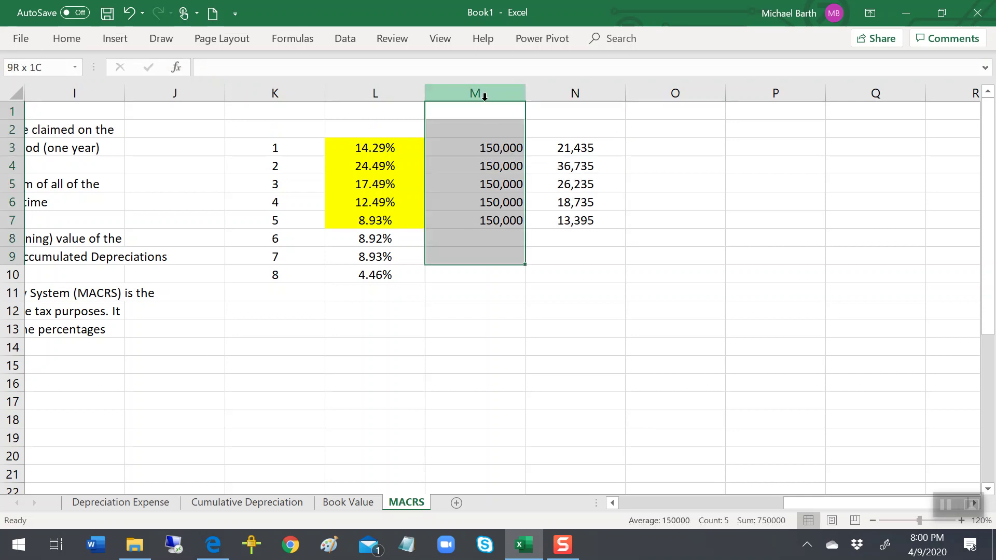
key(shift+Right)
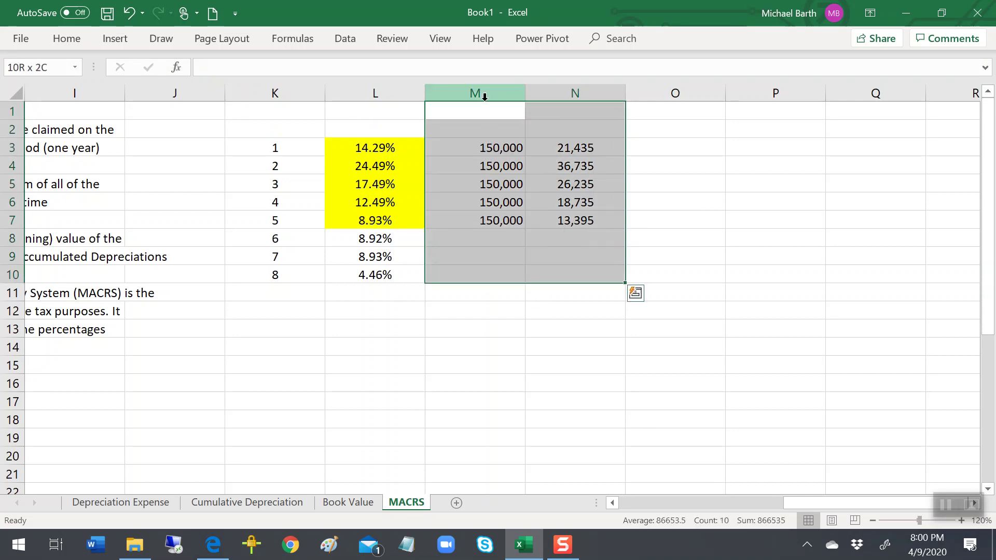
click(78, 39)
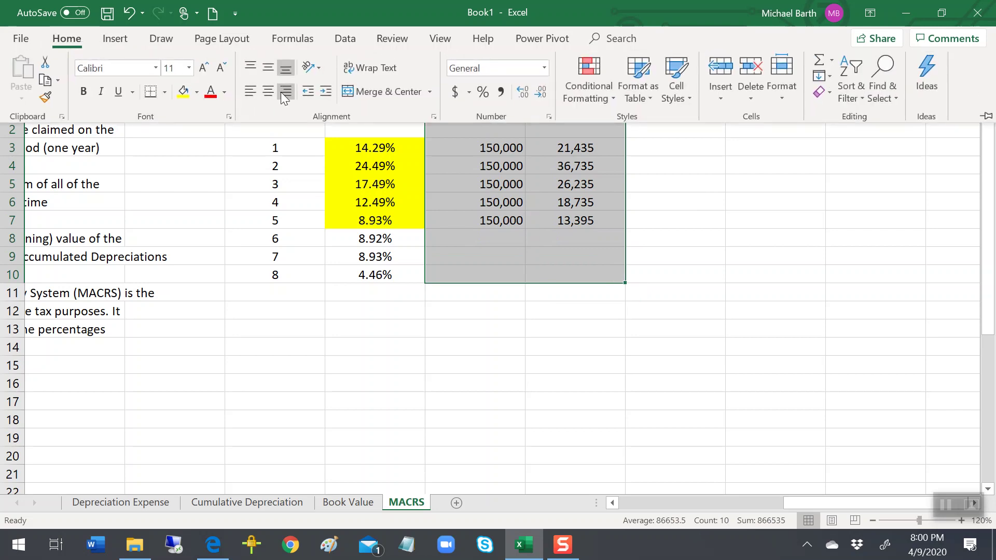
click(268, 93)
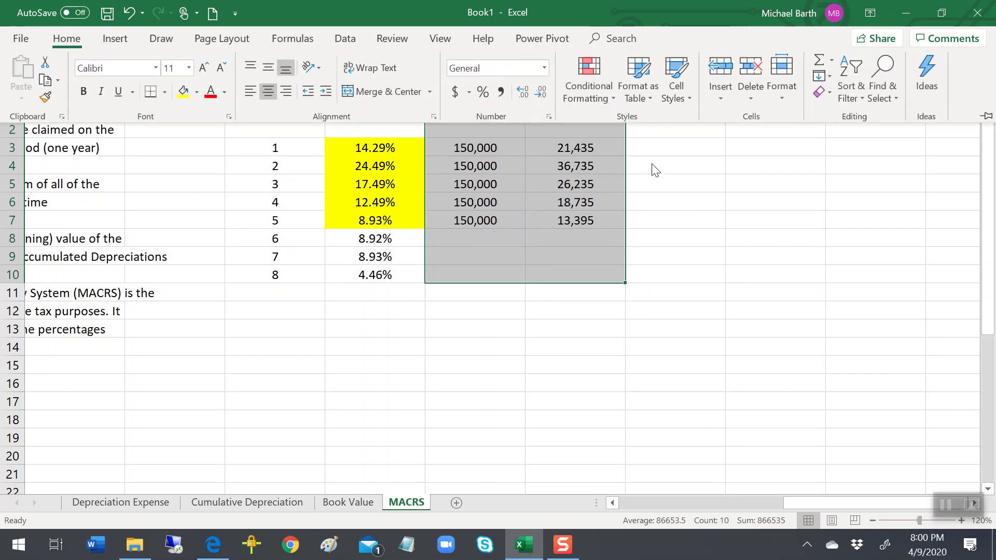
click(672, 147)
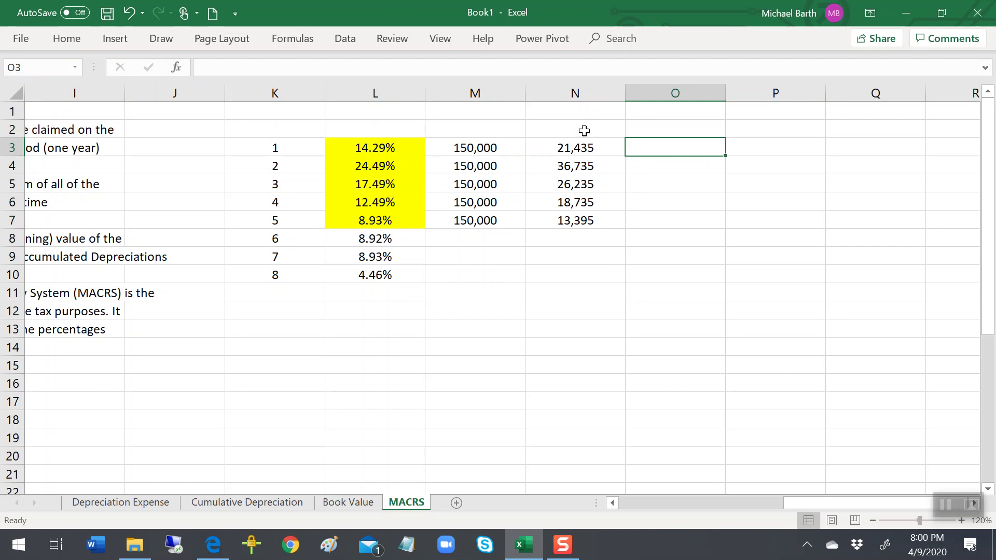
Add column headings MACRS in N2 and SLD in O2
click(583, 131)
text(MACRS)
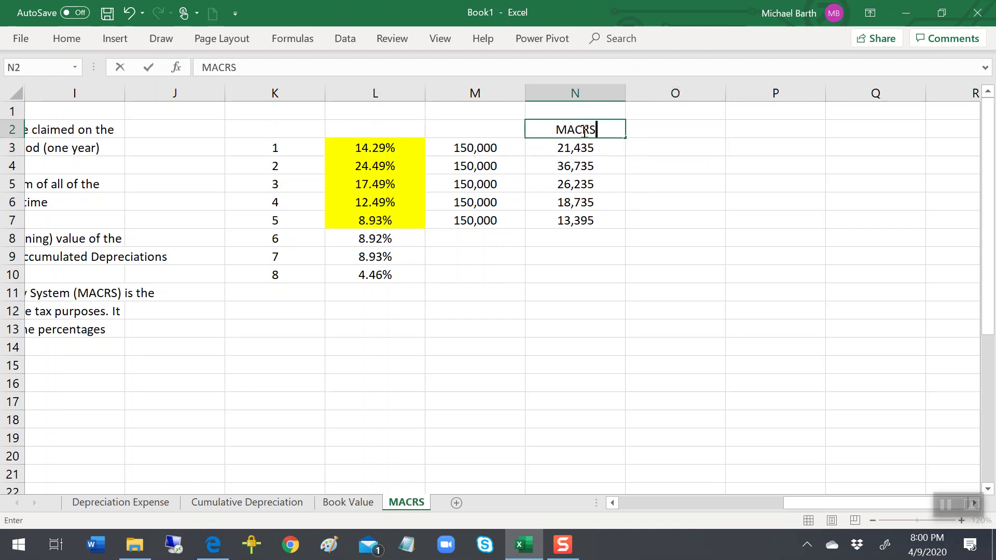
key(Tab)
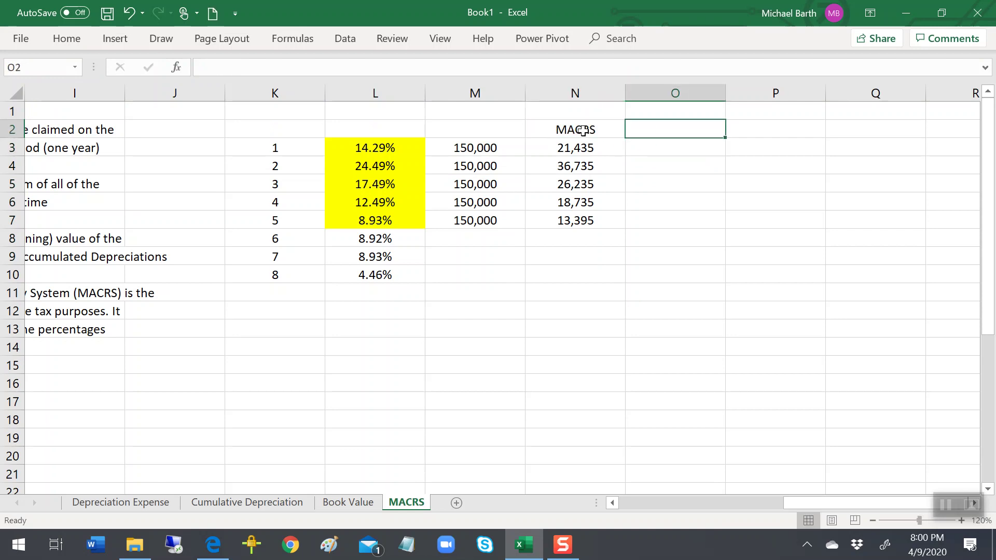
text(SLD)
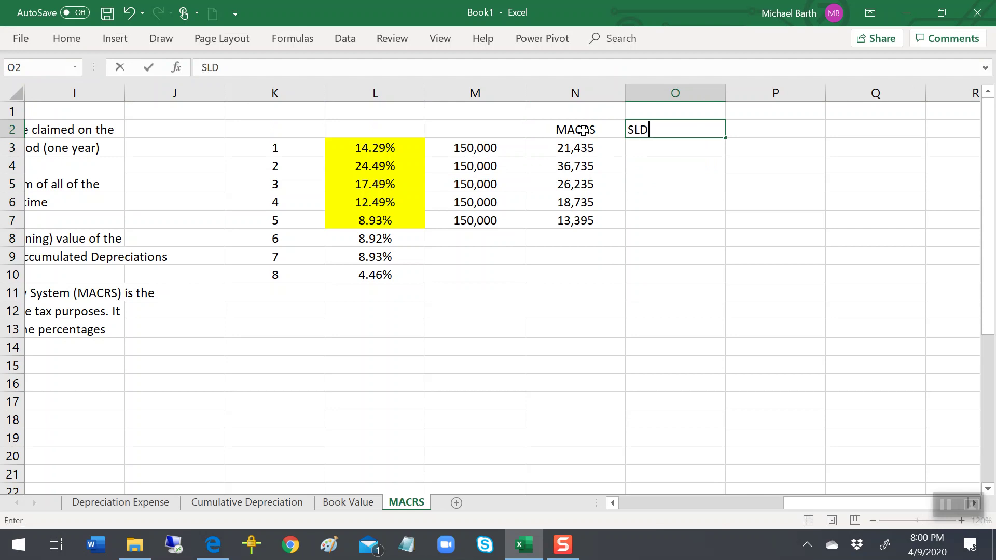
key(Return)
Enter 18,000 straight-line depreciation in O3 and copy it down to O7
text(18,000)
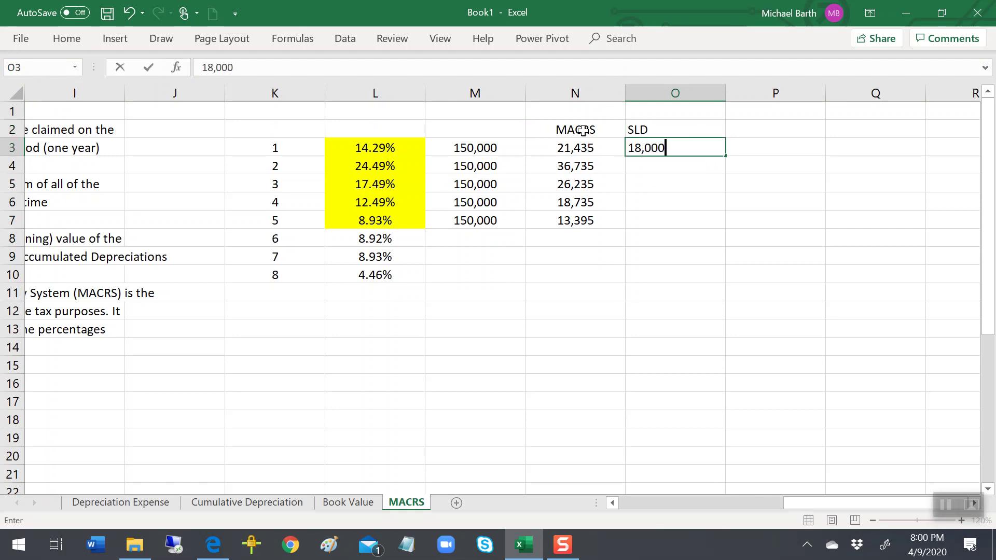
key(Return)
key(Up)
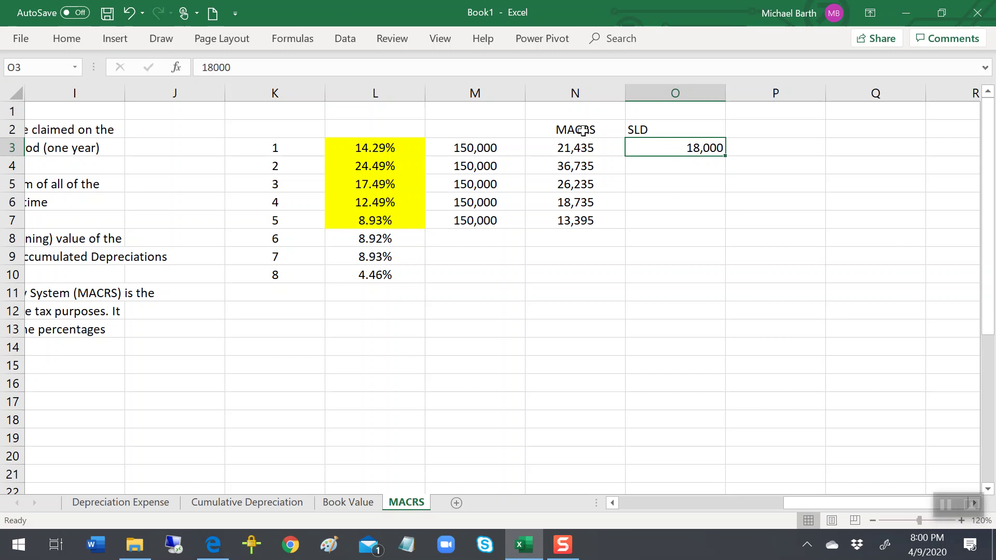
key(ctrl+c)
key(shift+Down)
key(shift+Down)
key(shift+Down)
key(shift+Down)
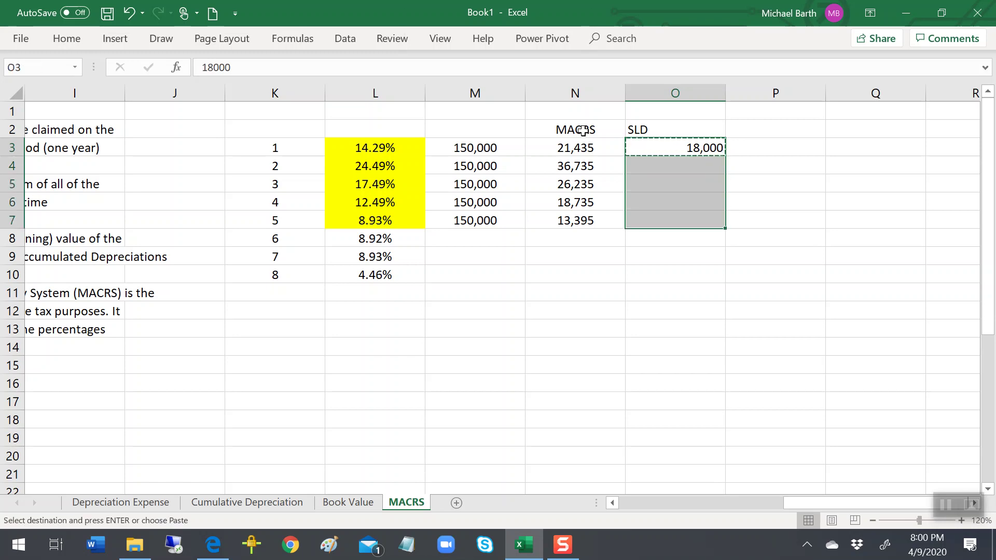
key(Return)
Center the SLD heading and amounts across O2:P7
key(Up)
key(shift+Right)
key(shift+Down)
key(shift+Down)
key(shift+Down)
key(shift+Down)
key(shift+Down)
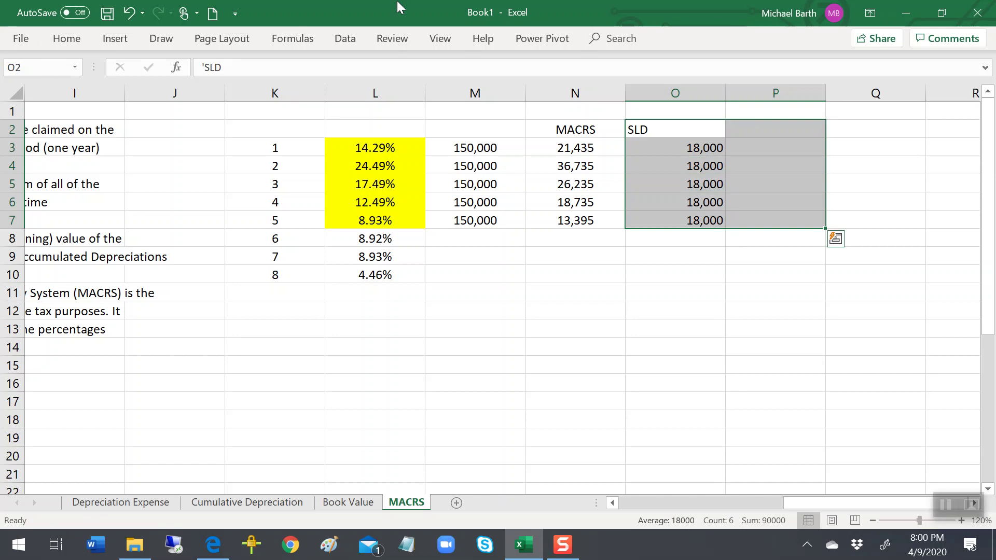
click(68, 39)
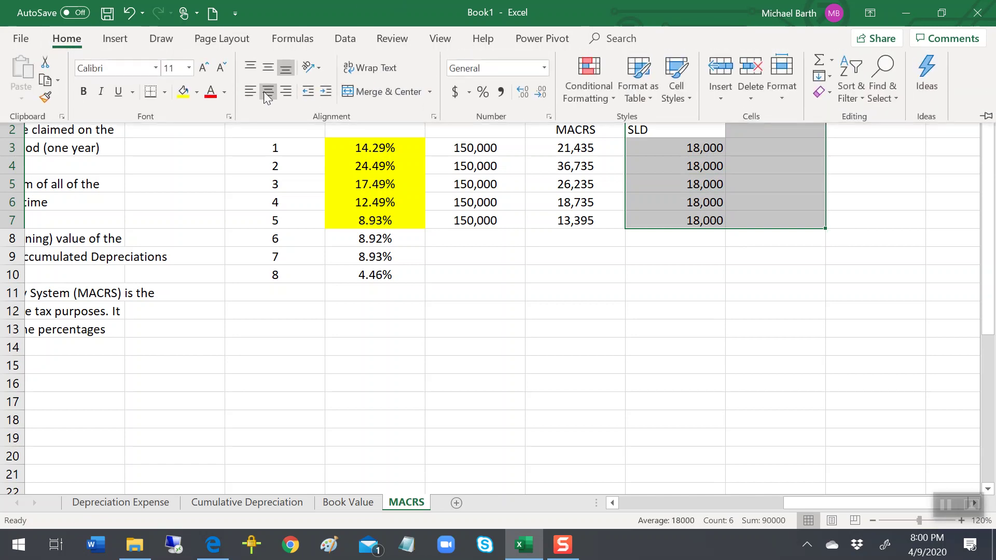
click(266, 93)
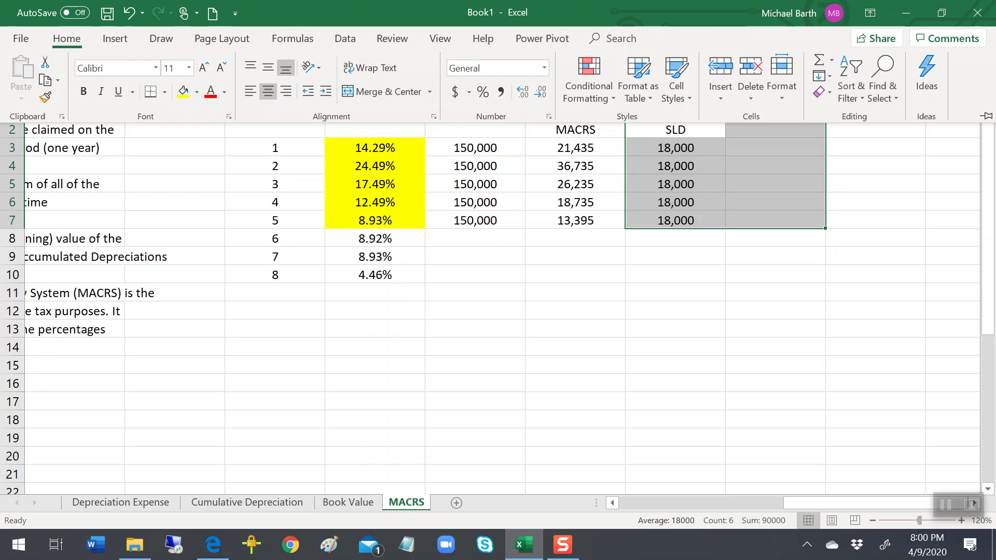
Add a 'DDB' header in P2 and enter =DDB(150000,60000,5,K3) for year 1
click(794, 130)
click(794, 129)
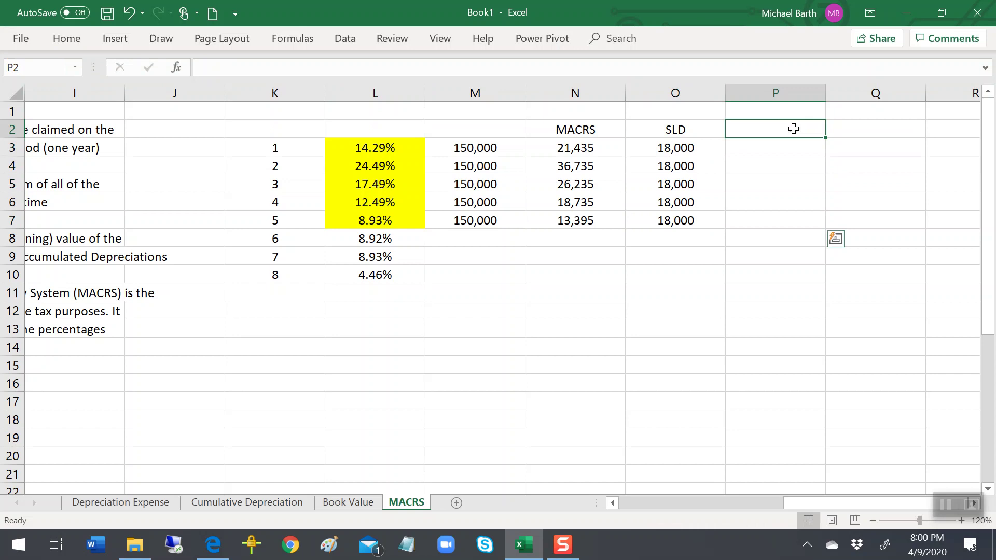
text(DDB)
key(Return)
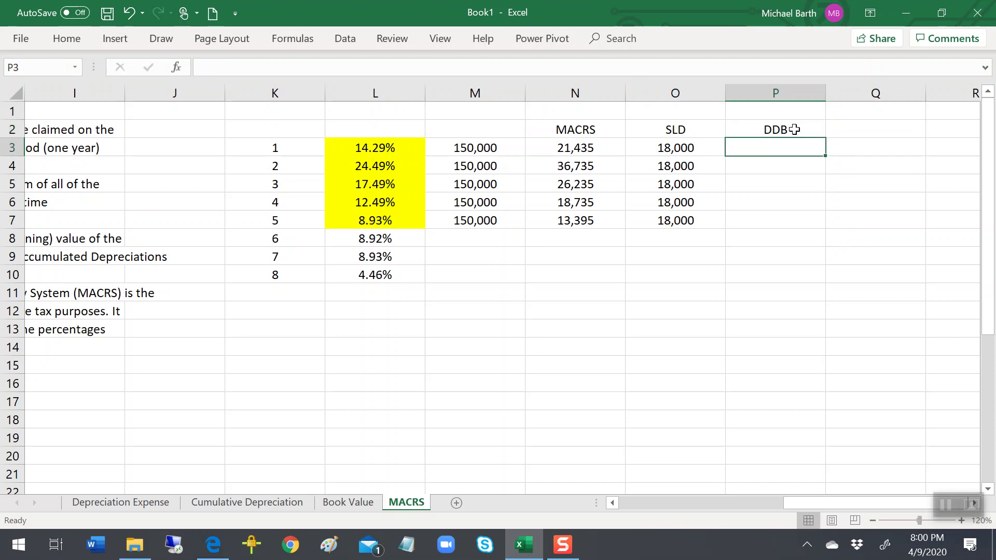
text(=)
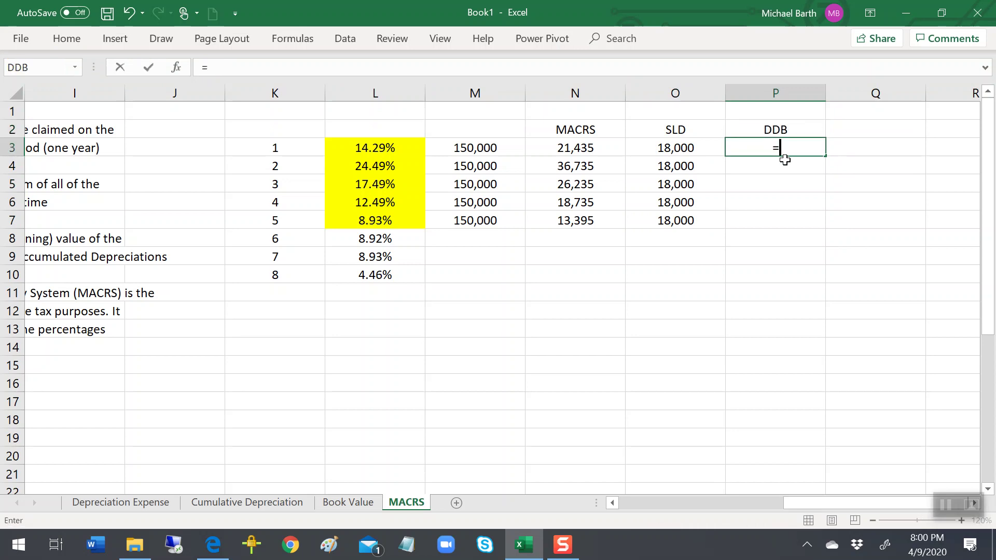
text(ddb()
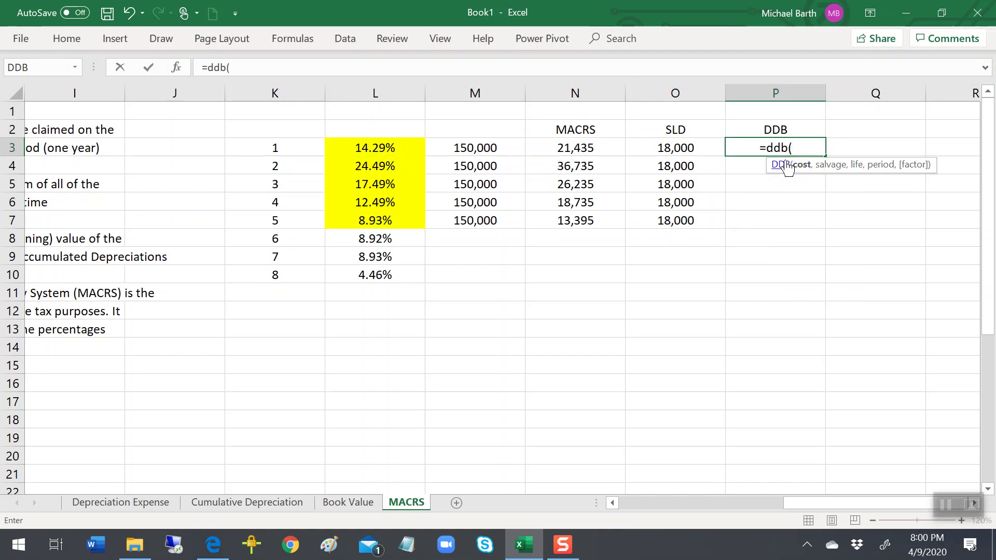
text(150000,)
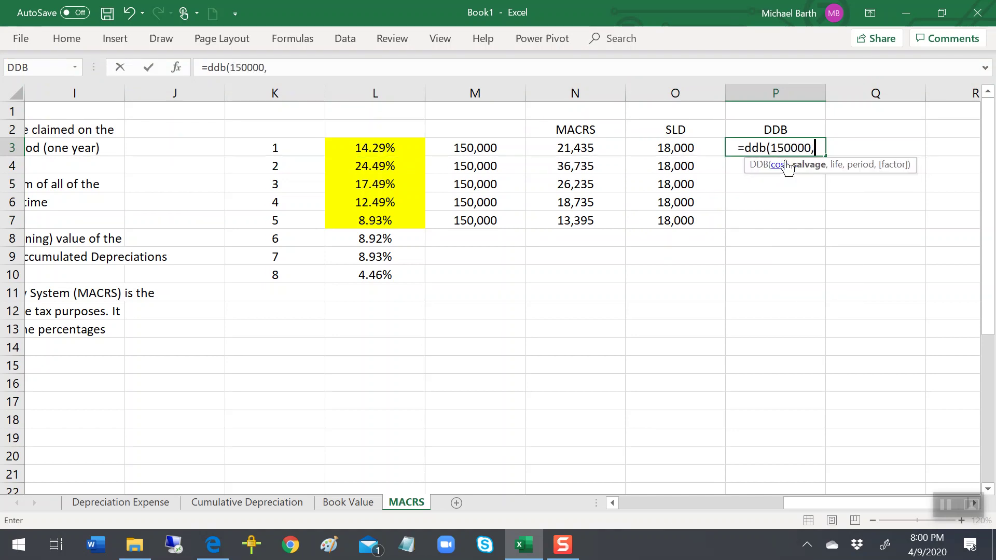
text(600)
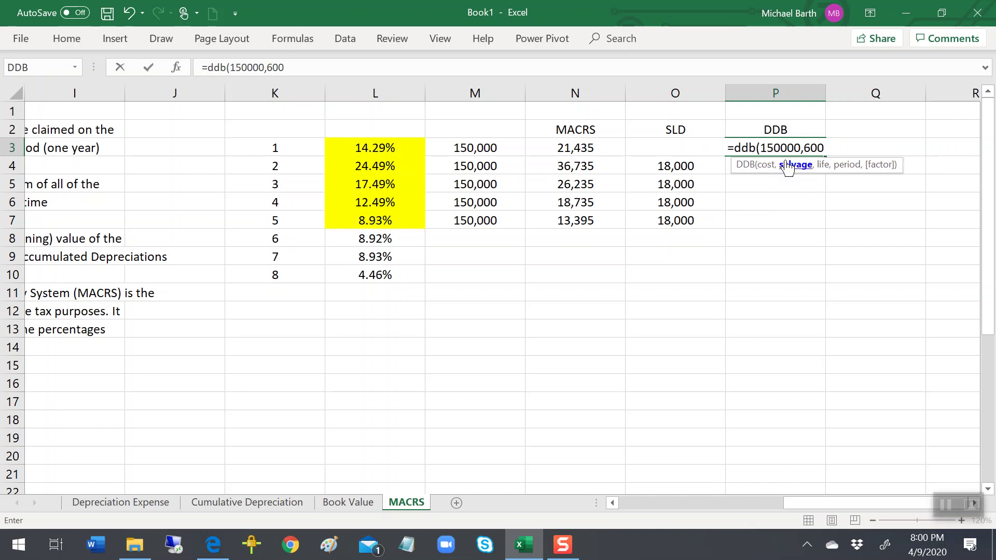
text(00,)
text(5,)
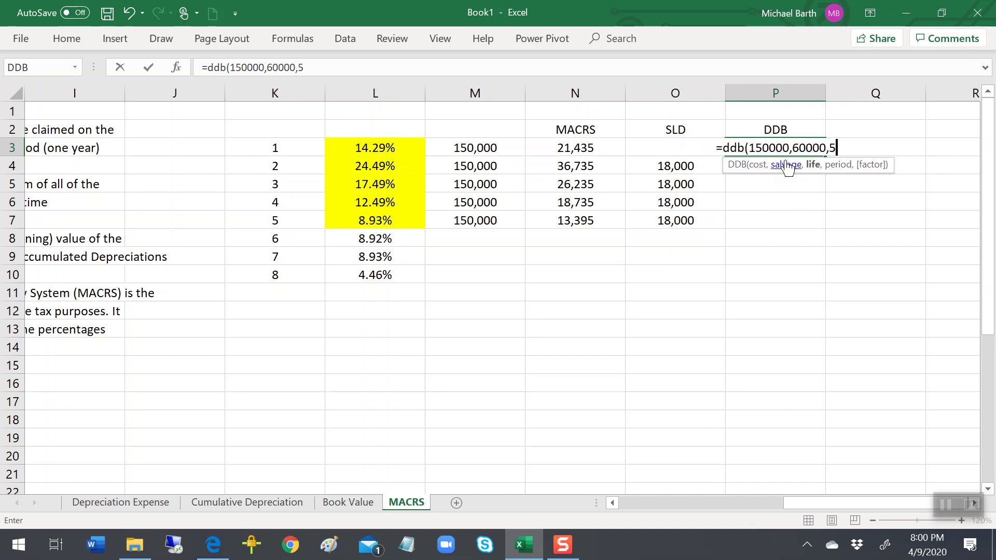
key(Left)
key(Left)
key(Left)
key(Left)
key(Left)
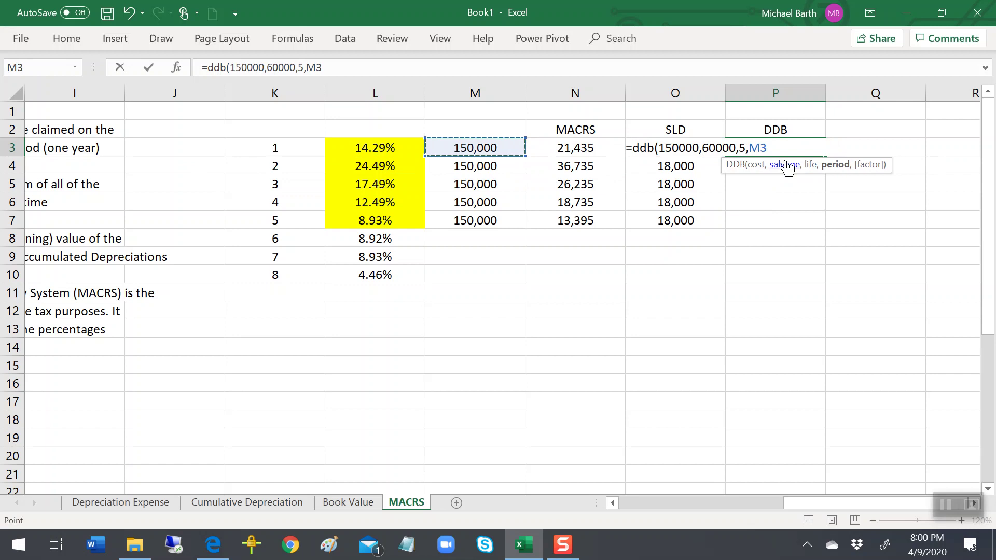
text())
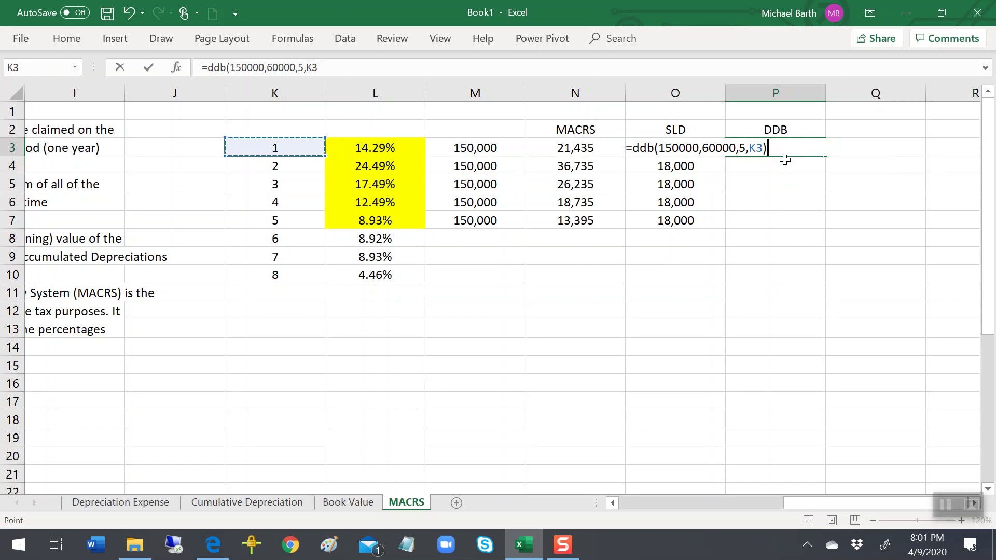
key(Return)
Copy the year-1 DDB formula down through years 2 to 5
key(Up)
key(ctrl+c)
click(785, 164)
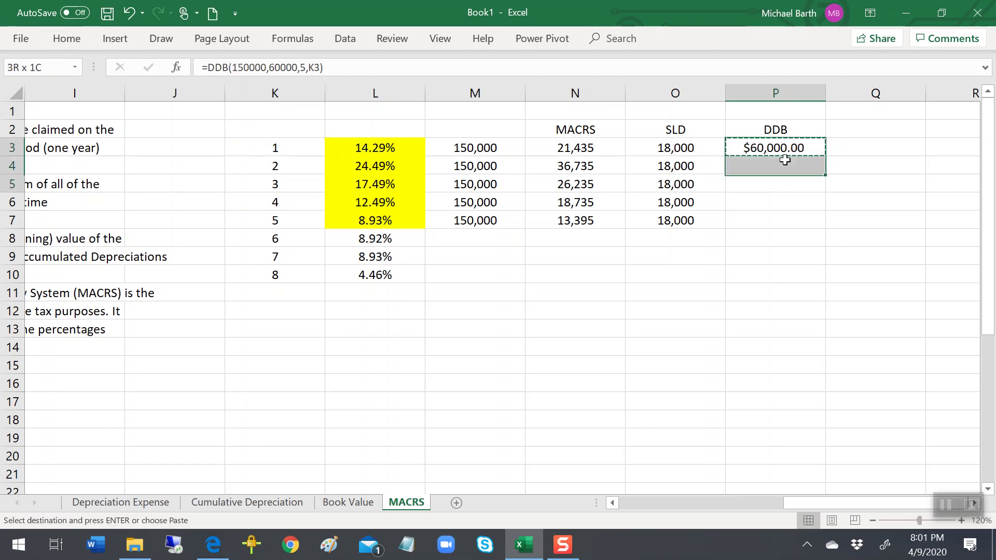
key(shift+Down)
key(shift+Down)
key(shift+Down)
key(ctrl+v)
key(Escape)
key(Up)
Paste the SLD column's number formatting onto the DDB values using Paste Special > Formats
key(Left)
key(shift+Down)
key(shift+Down)
key(shift+Down)
key(shift+Down)
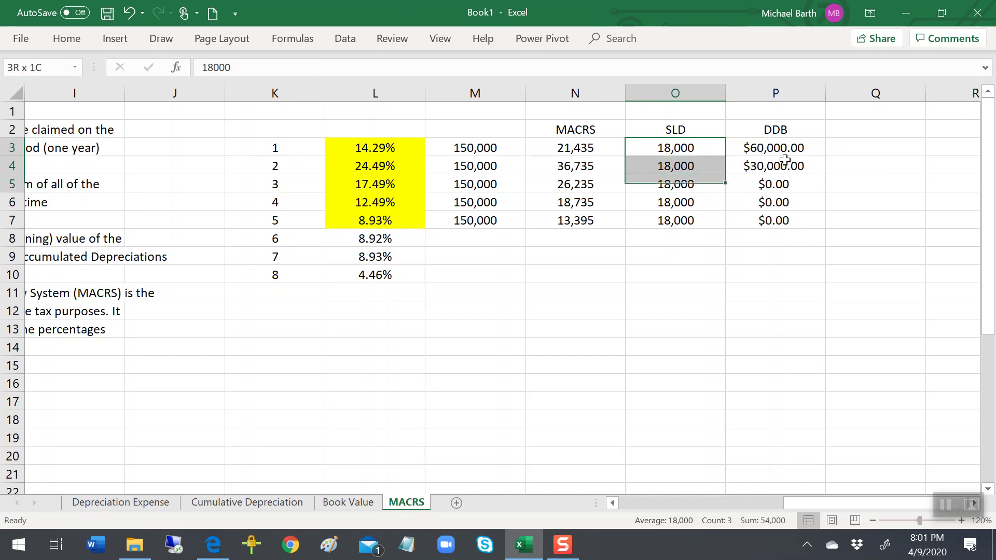
key(alt+e)
key(c)
key(Right)
key(alt+e)
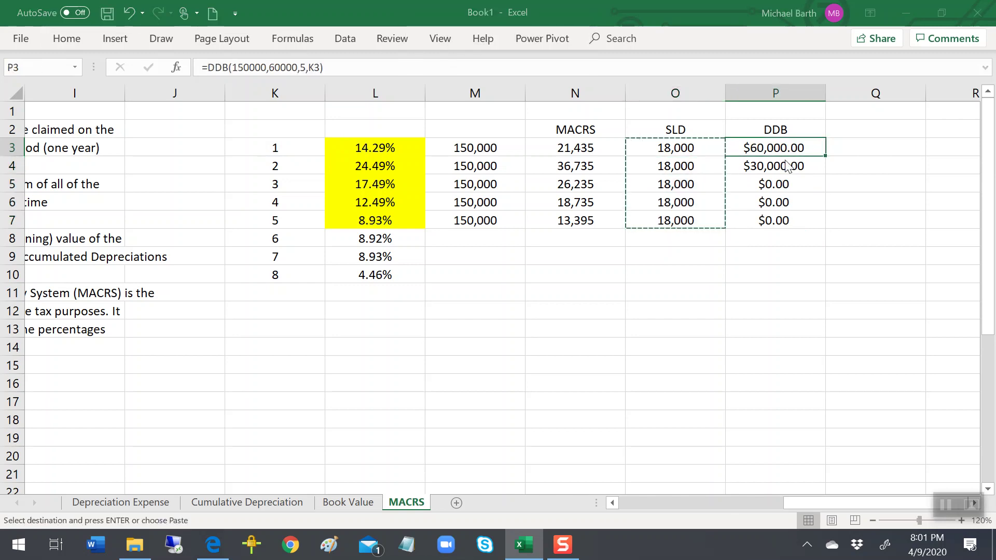
key(s)
key(t)
key(Return)
key(Escape)
key(Left)
key(shift+Up)
key(shift+Up)
key(shift+Left)
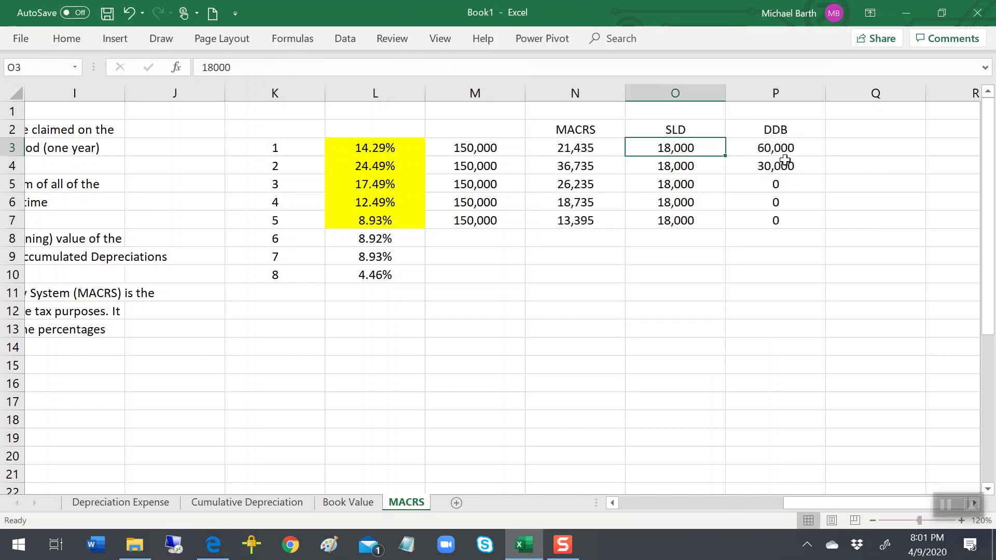
key(Right)
key(Left)
key(Down)
key(Down)
key(Down)
key(Down)
key(Down)
key(Down)
key(Down)
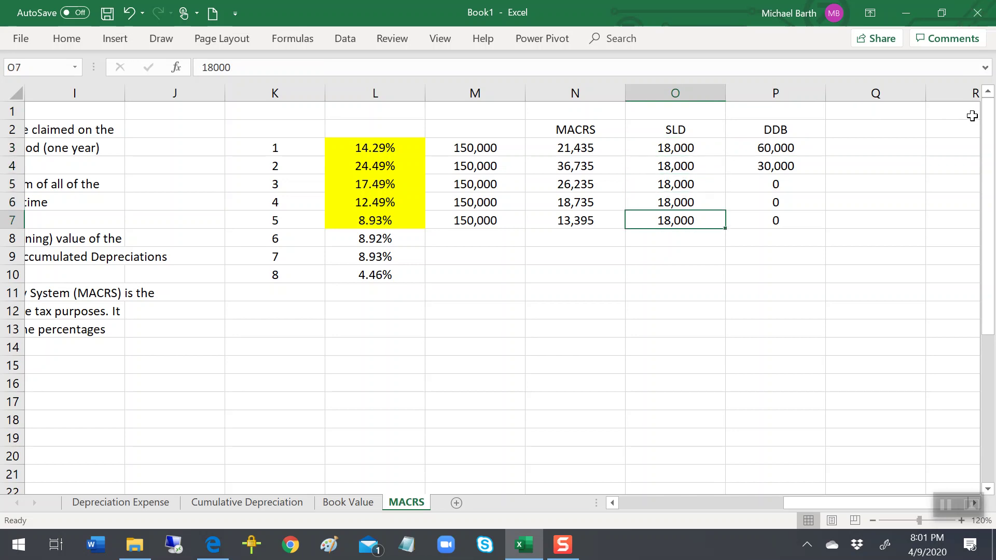
Enter =SUM(N3:N10) in N11 to total MACRS depreciation as 116,535
key(Down)
key(Left)
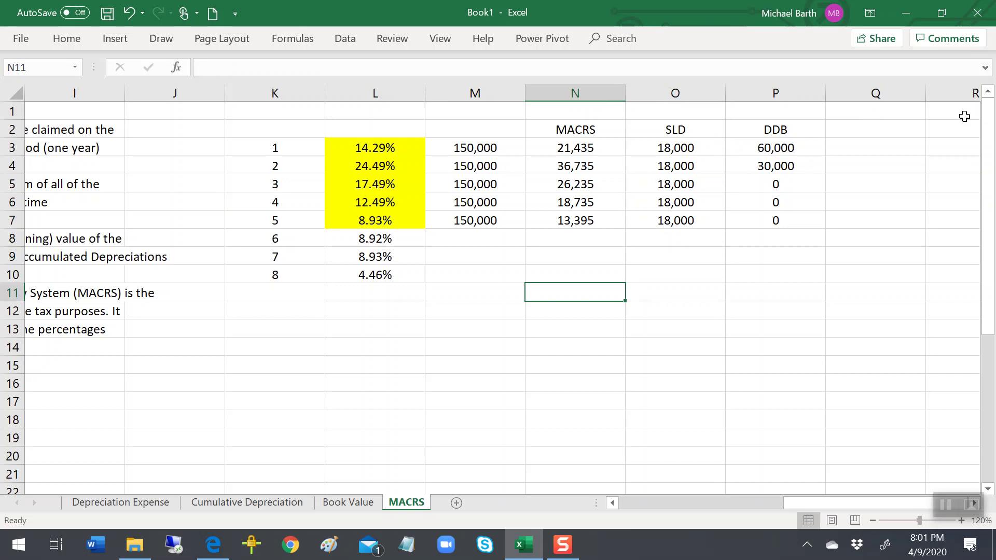
text(=sum()
key(Up)
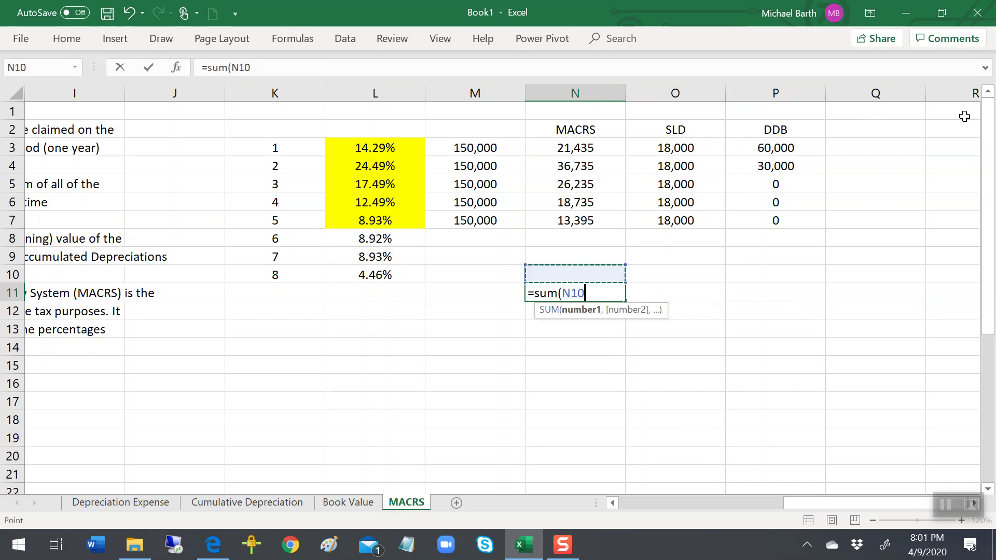
key(shift+Up)
key(shift+Up)
key(shift+Up)
key(shift+Up)
key(shift+Up)
key(shift+Up)
key(shift+Up)
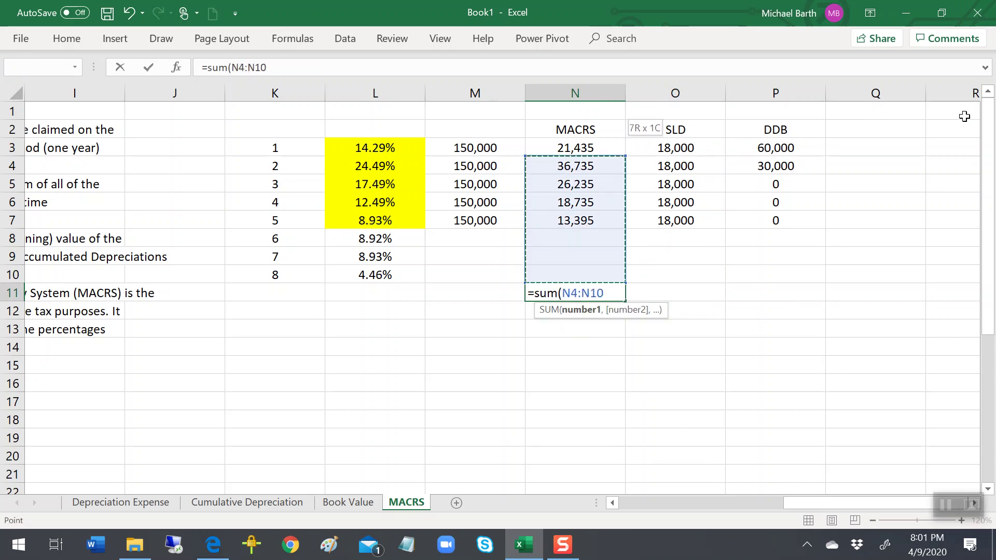
key(Return)
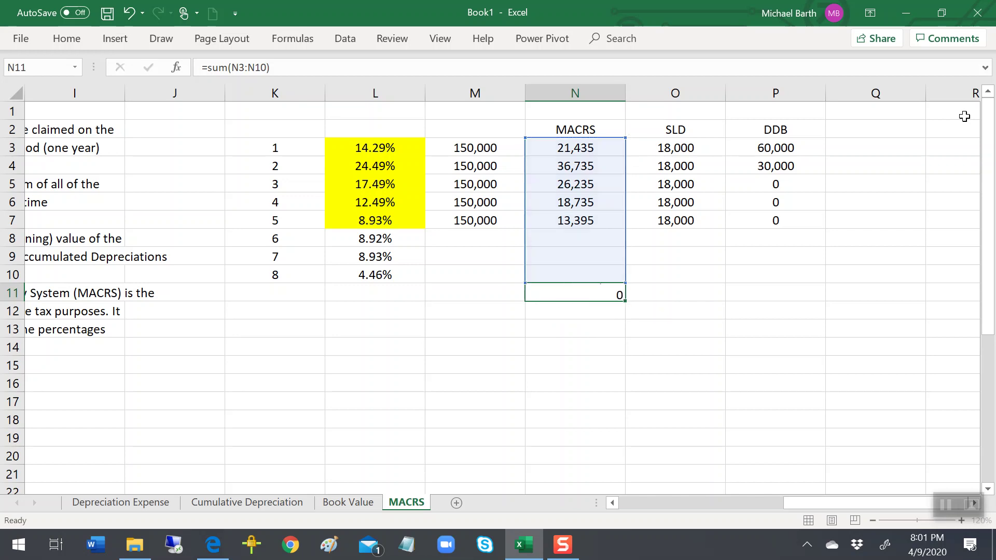
Copy the total formula to the SLD and DDB columns and center all three totals
key(Up)
key(ctrl+c)
key(shift+Right)
key(shift+Right)
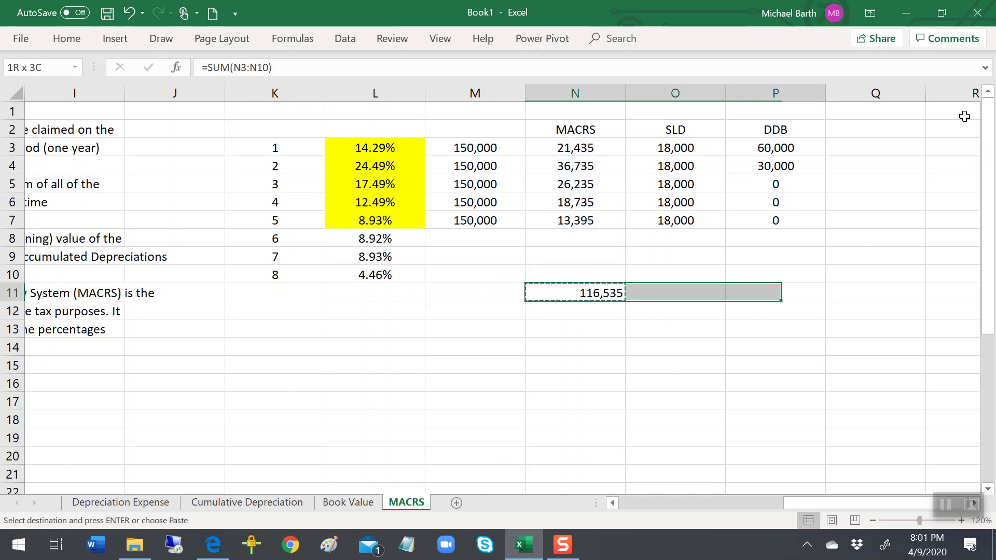
key(Return)
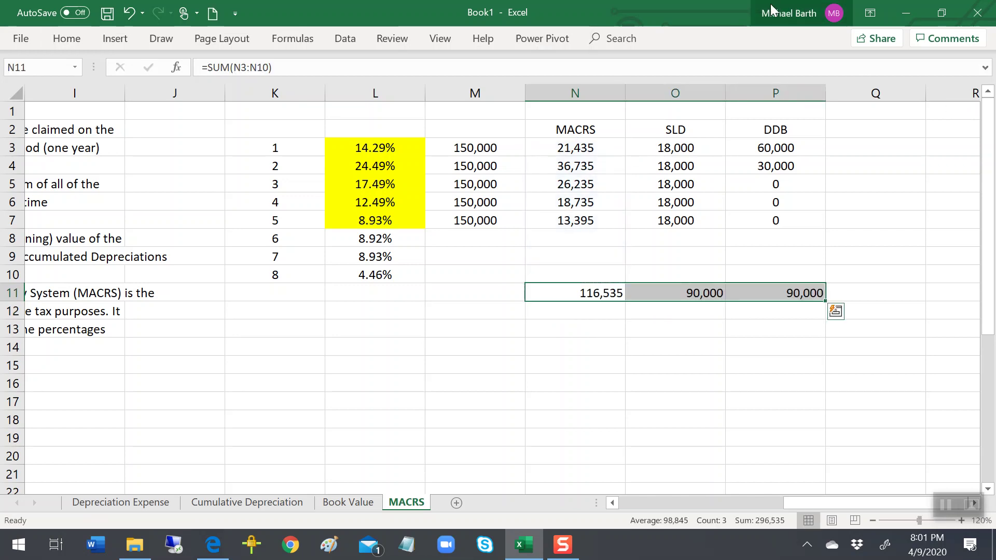
click(67, 39)
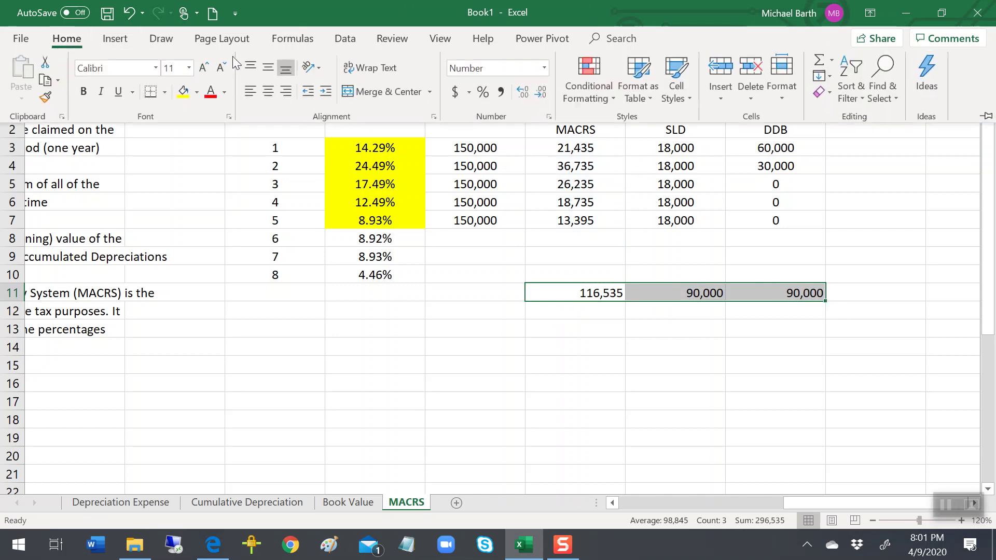
click(272, 92)
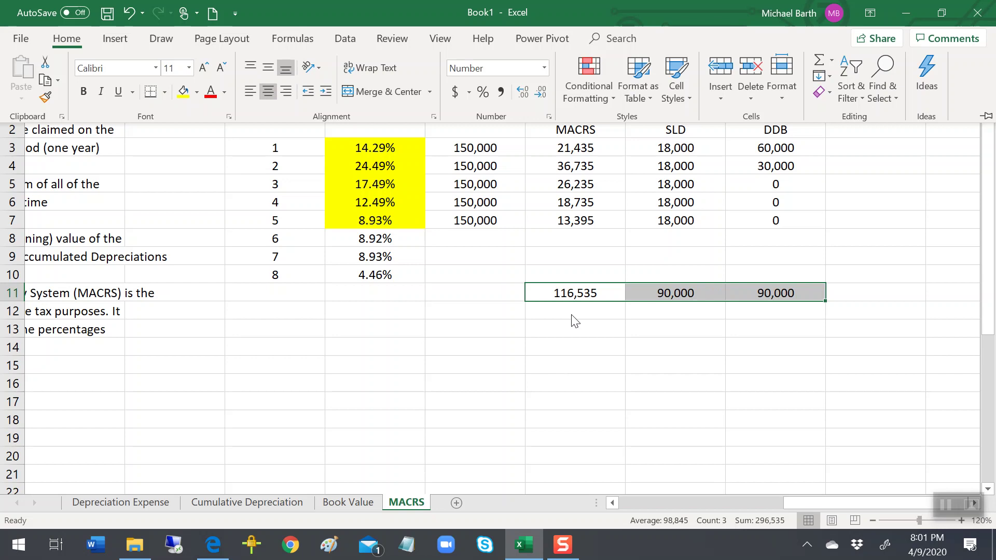
click(579, 292)
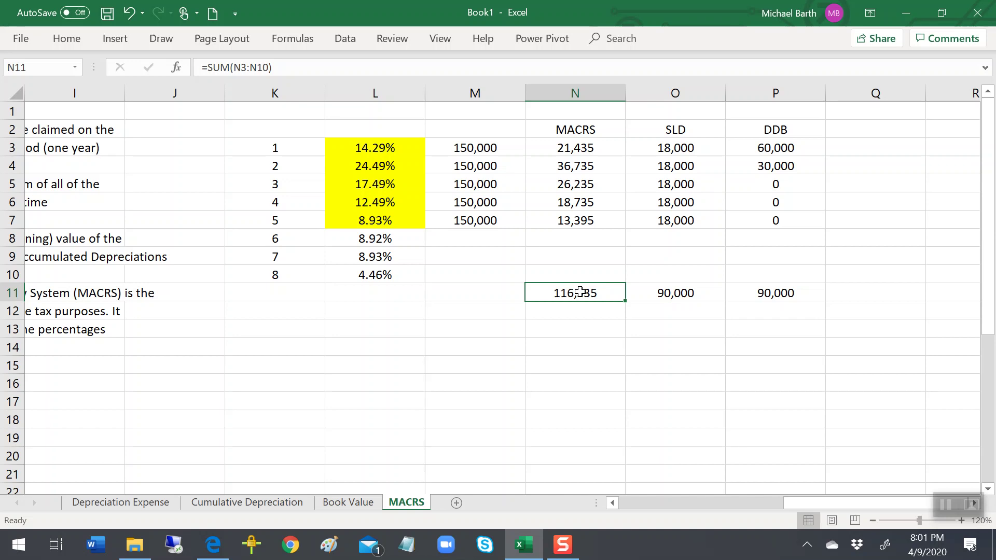
click(387, 145)
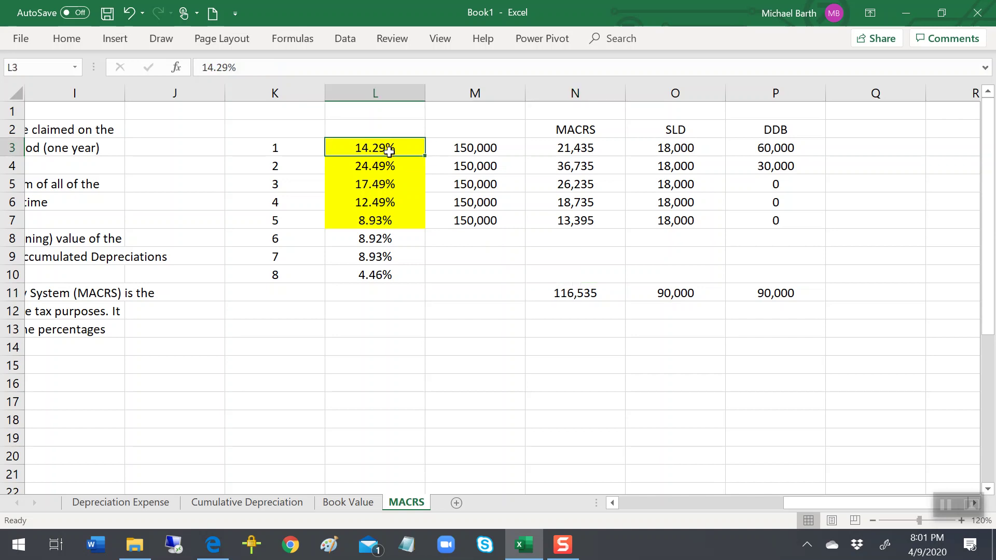
key(Down)
key(Down)
key(Down)
key(Down)
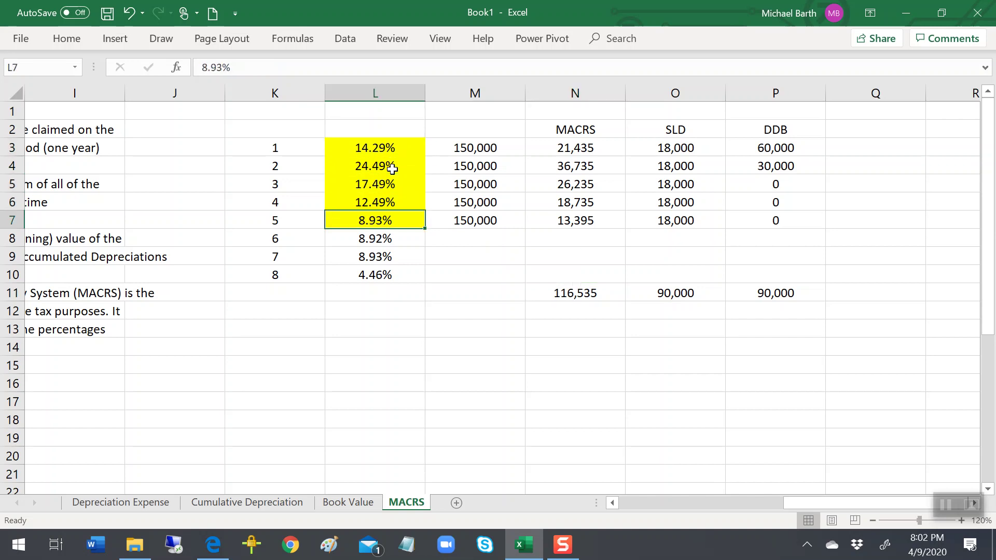
key(Right)
key(Right)
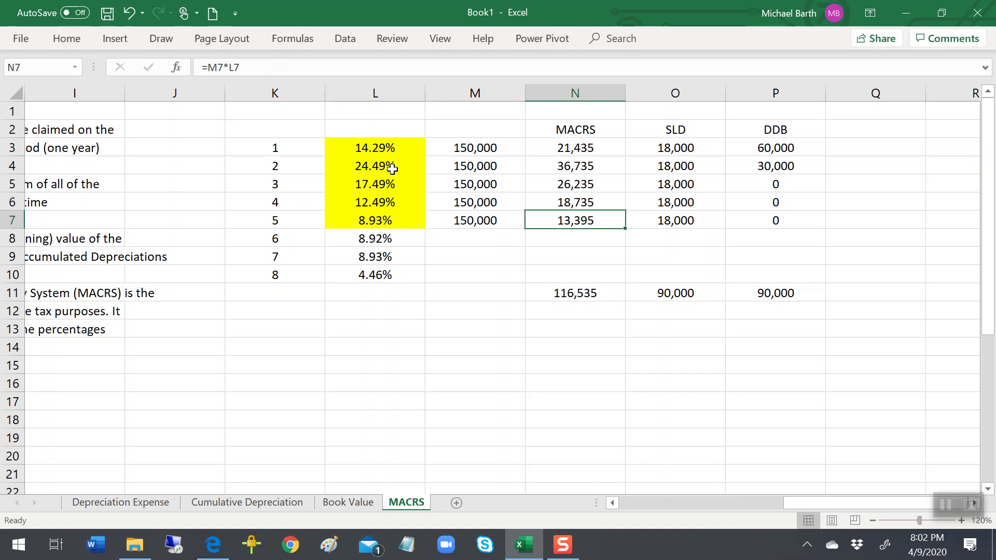
key(Up)
key(Up)
key(Up)
key(Up)
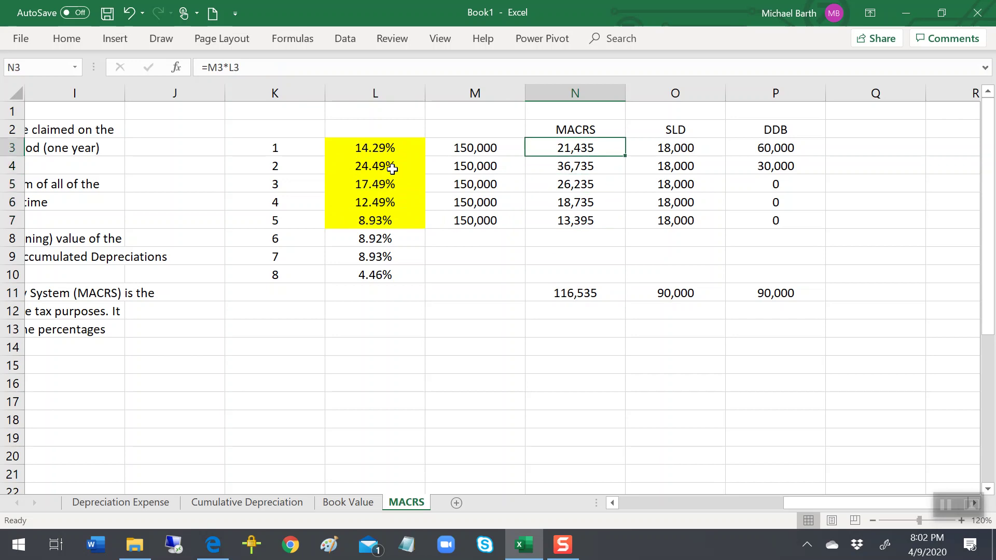